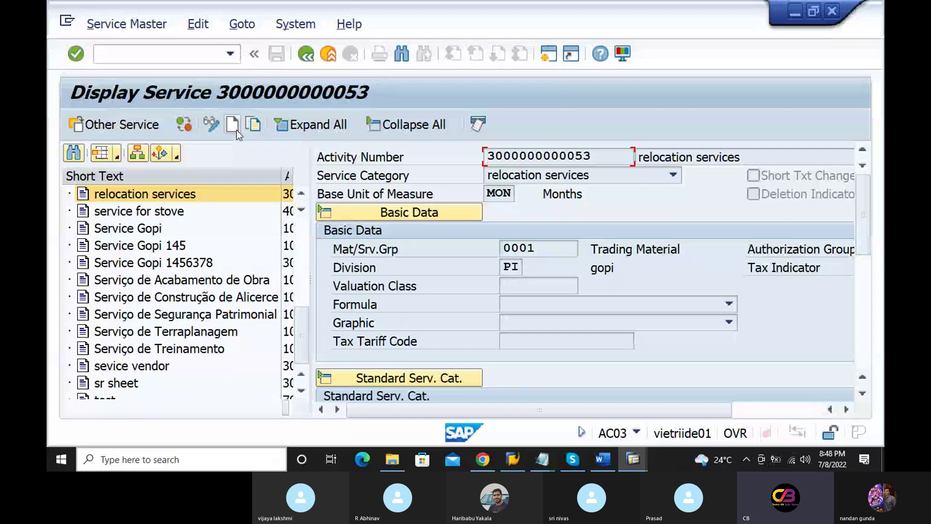
- Start a new service master record and enter the short text "relocation services 123"
left_click(234, 128)
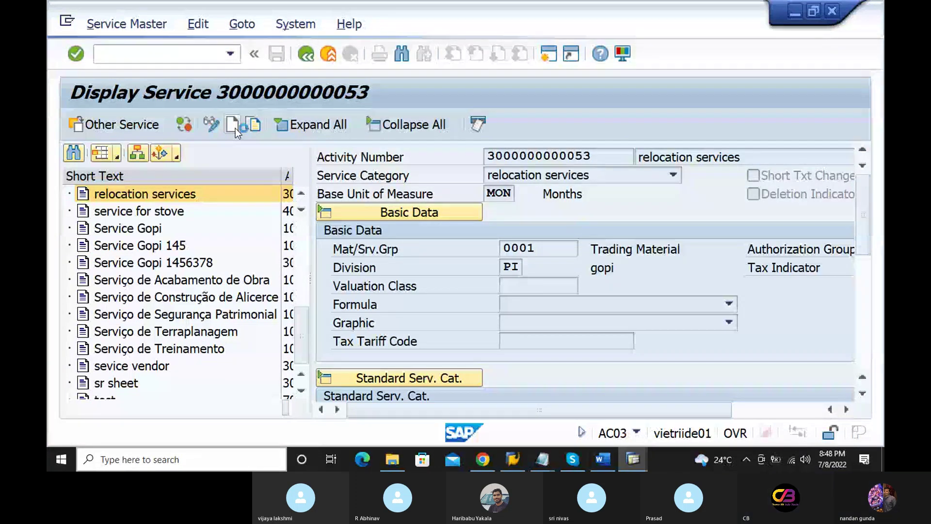
left_click(677, 156)
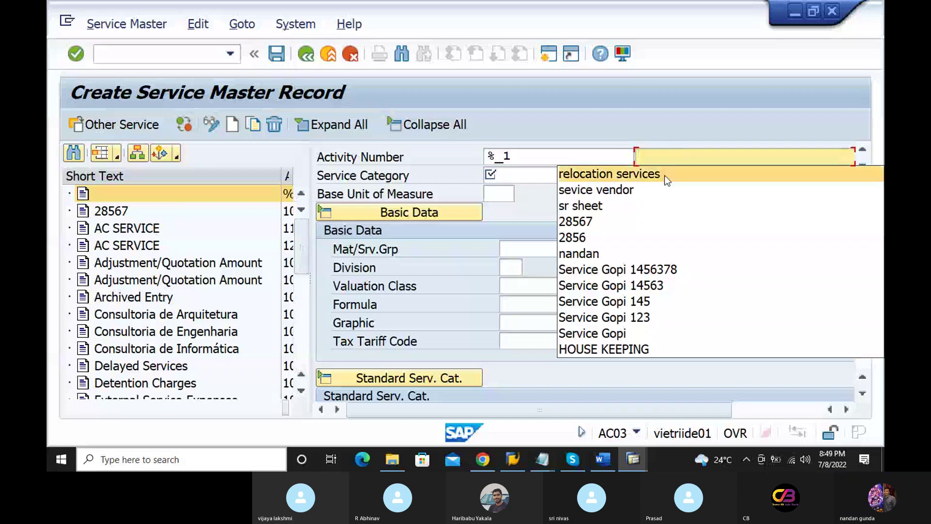
left_click(664, 174)
type("123")
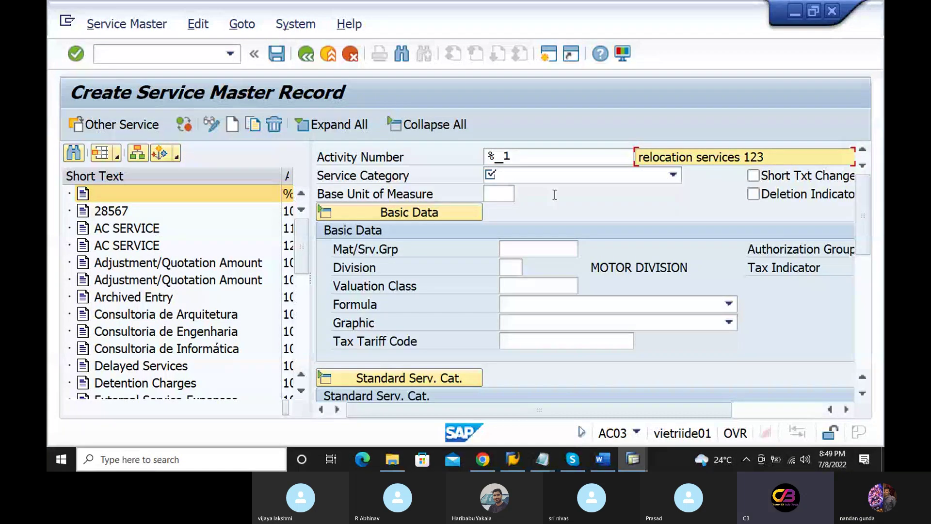
- Set the service category to relocation services and the base unit of measure to MON
left_click(525, 179)
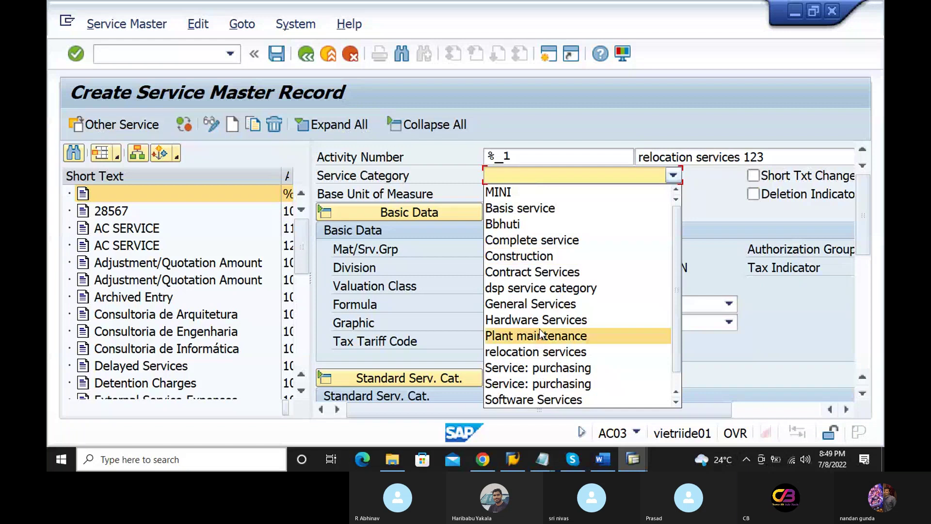
key("Up")
key("Down")
key("Down")
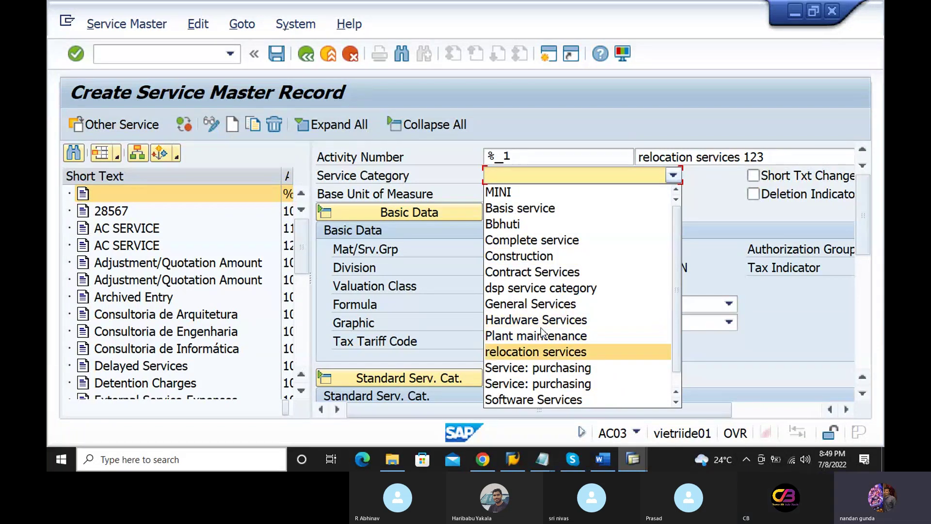
key("Return")
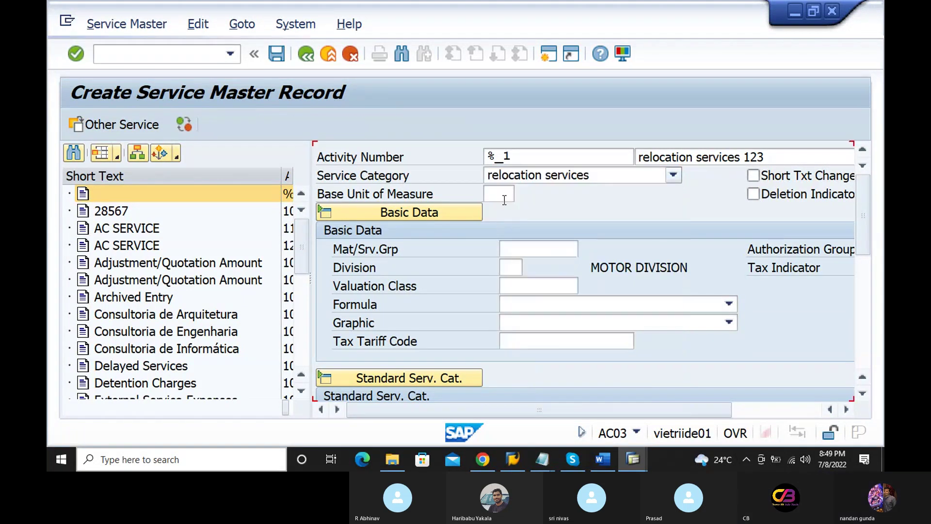
left_click(499, 196)
left_click(499, 214)
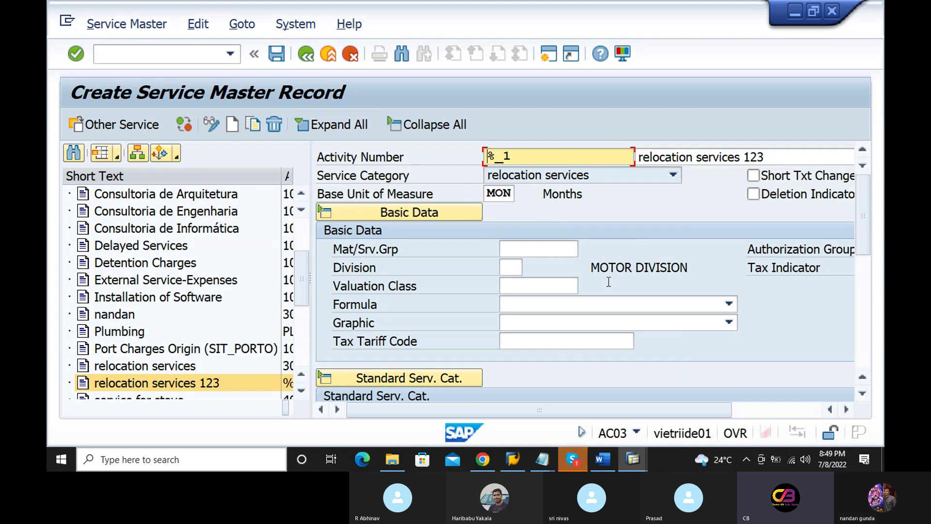
- Set the material/service group to 0001 and the division to PI in the basic data
left_click(524, 251)
left_click(509, 266)
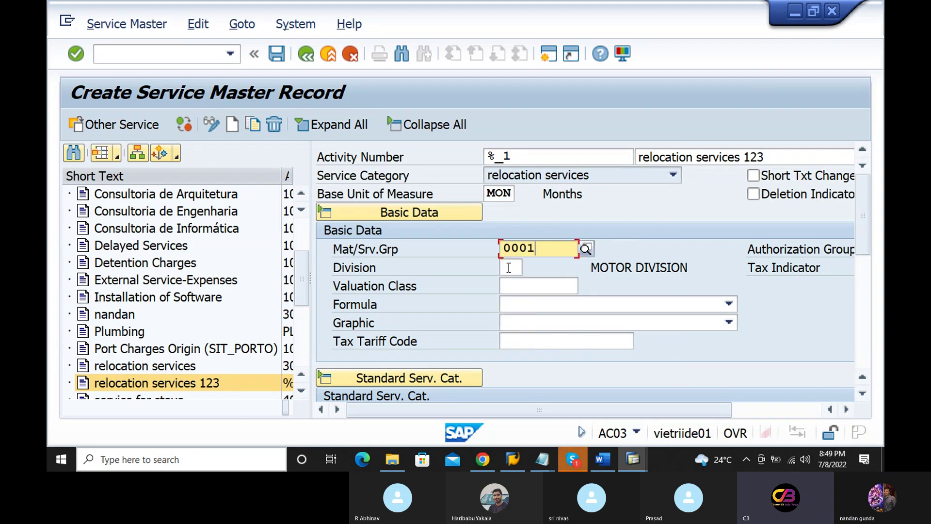
left_click(509, 268)
left_click(506, 282)
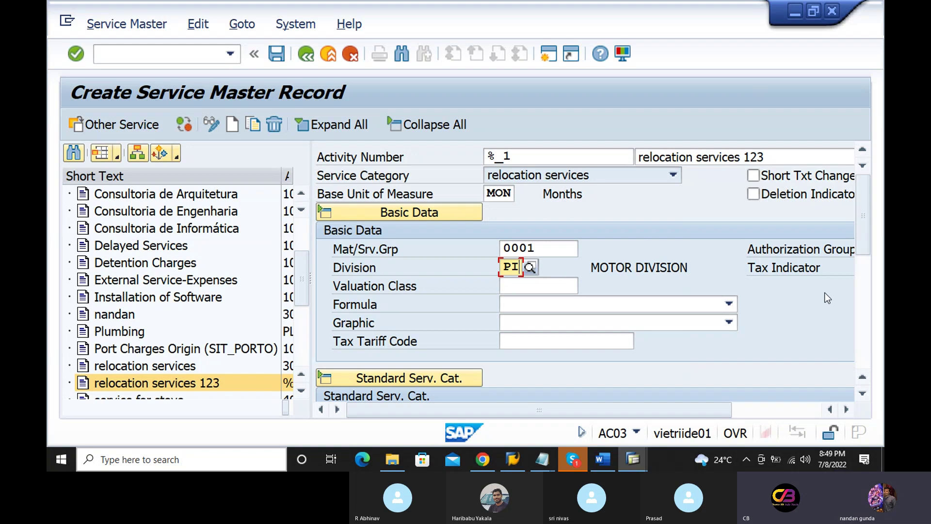
- Try to assign service type 037 WALLPAPERING in the standard service catalog data
mouse_move(862, 250)
left_mouse_down()
mouse_move(864, 287)
mouse_move(865, 266)
left_mouse_up()
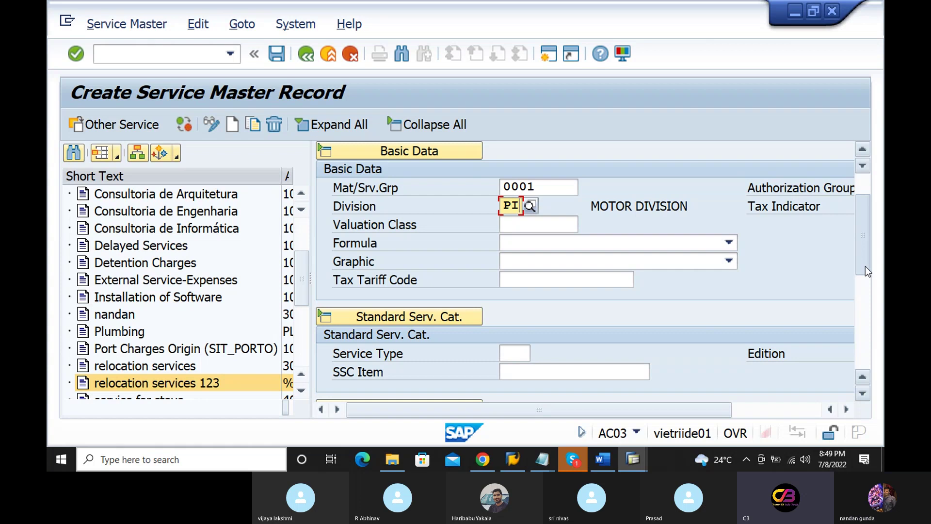
left_click_drag(865, 267, 865, 243)
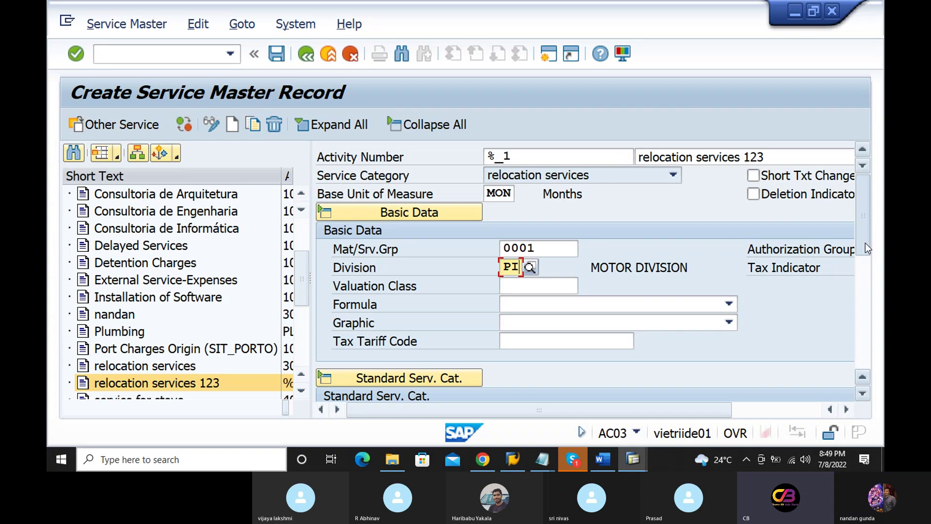
scroll(509, 276, "down", 3)
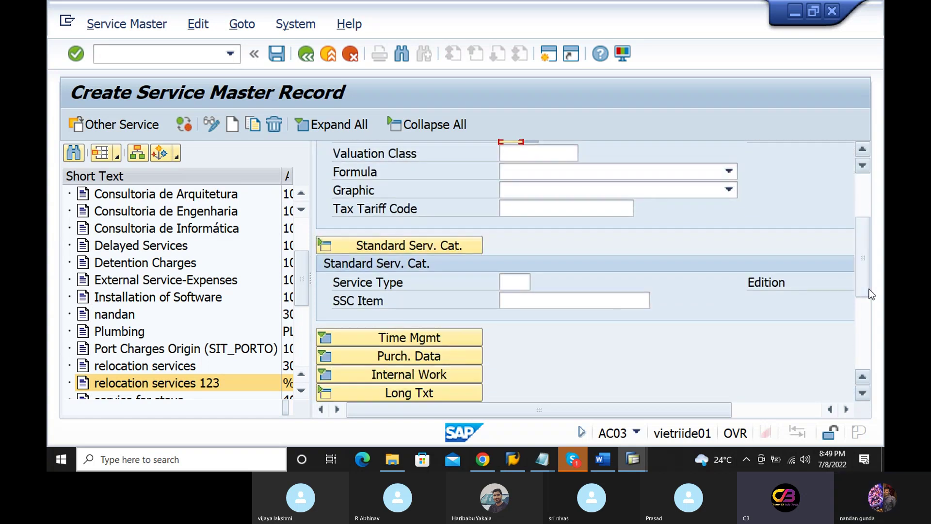
left_click(510, 278)
left_click(538, 280)
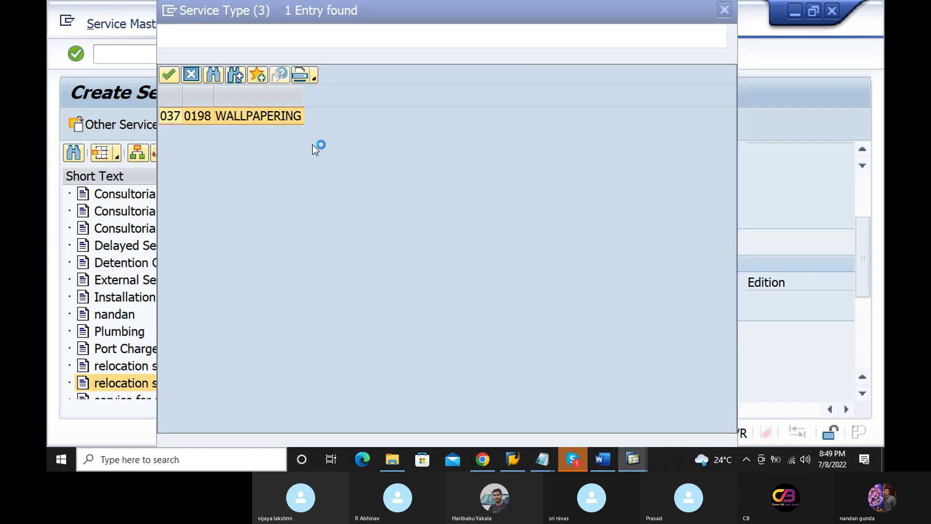
double_click(268, 116)
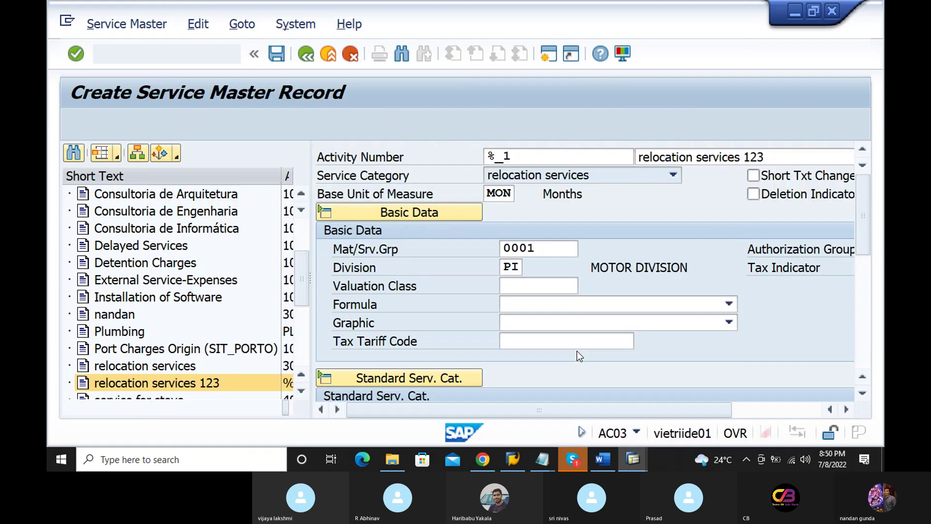
scroll(860, 295, "down", 5)
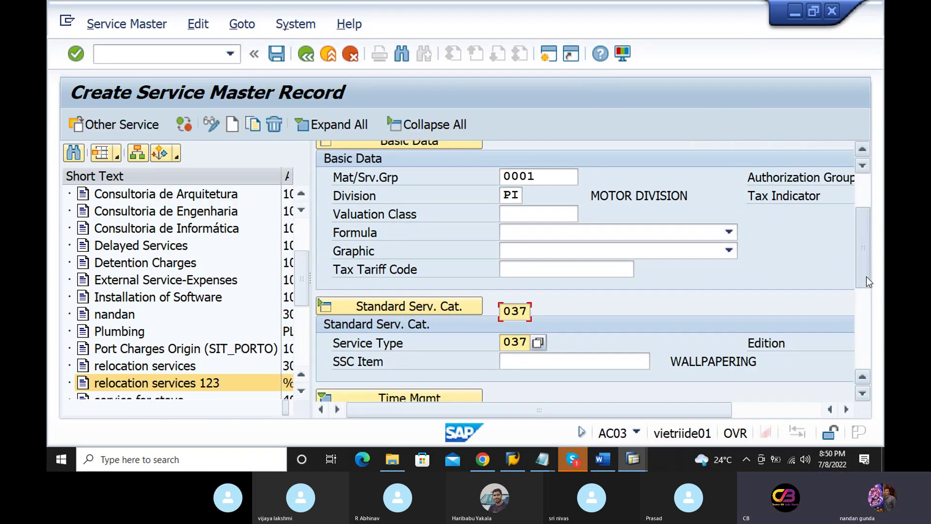
key("Return")
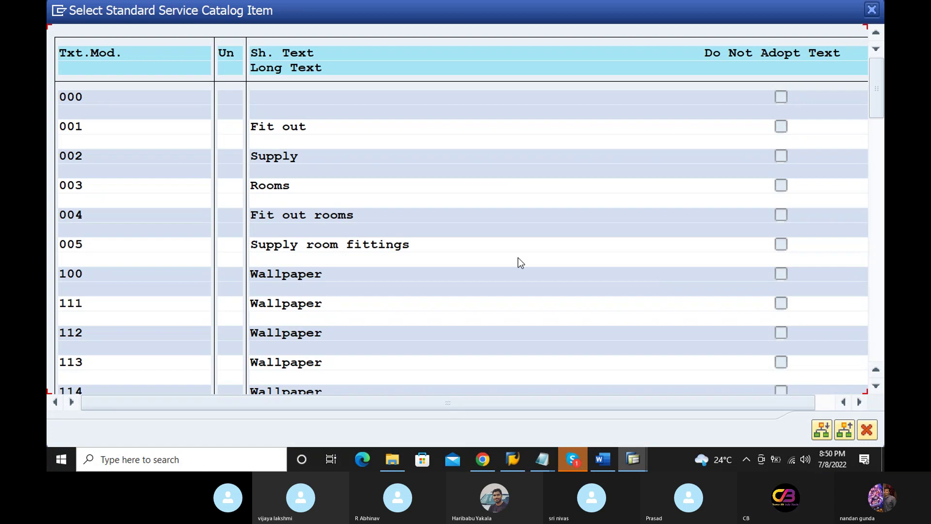
- Look through the standard service catalog items and their Do Not Adopt Text options, and leave the list without choosing one
scroll(517, 258, "down", 2)
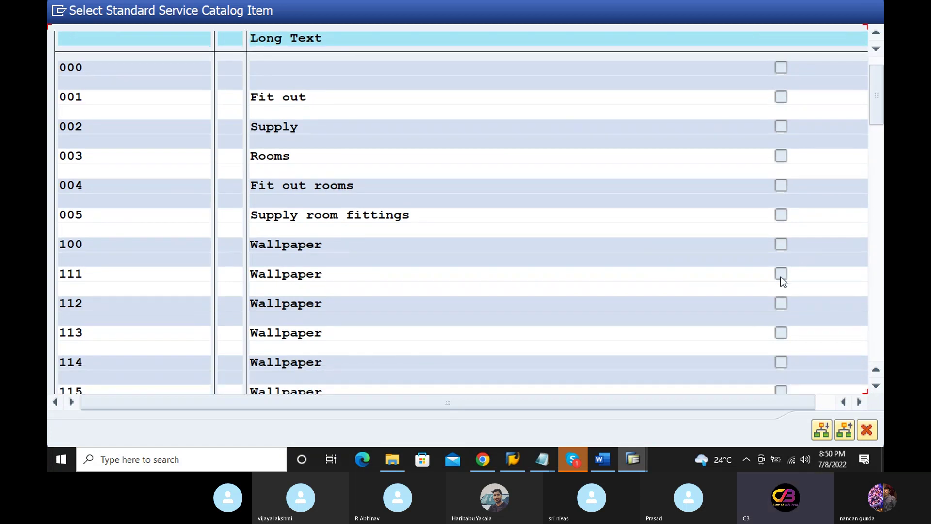
scroll(678, 267, "down", 1)
scroll(650, 262, "down", 1)
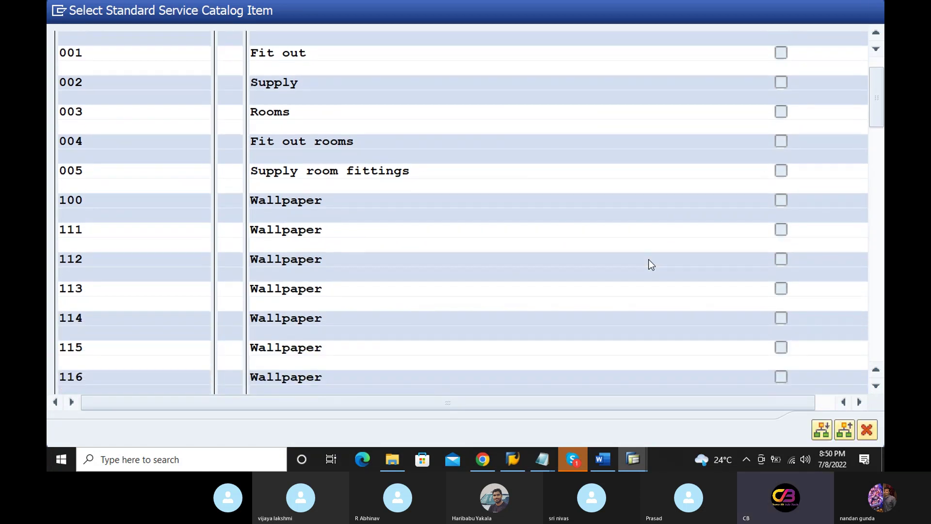
scroll(795, 250, "up", 1)
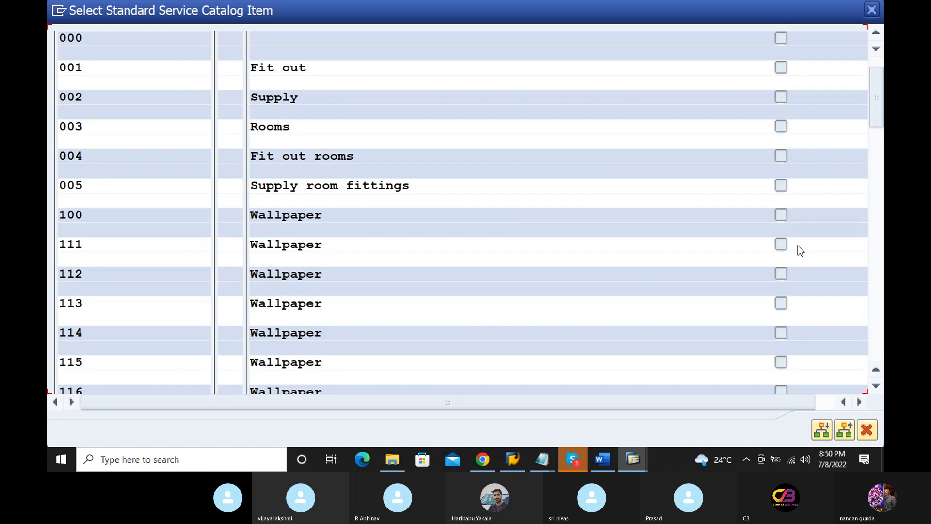
left_click(777, 214)
left_click(780, 187)
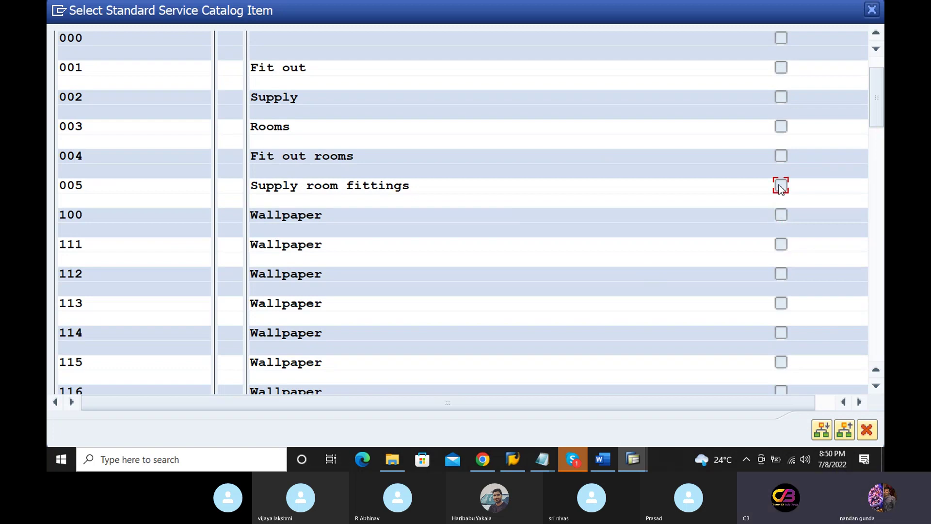
left_click(875, 155)
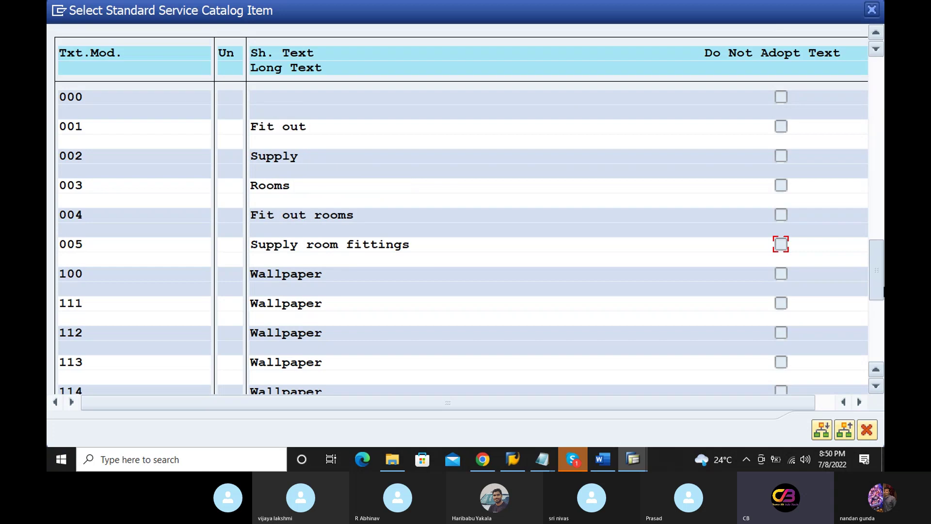
left_click(876, 386)
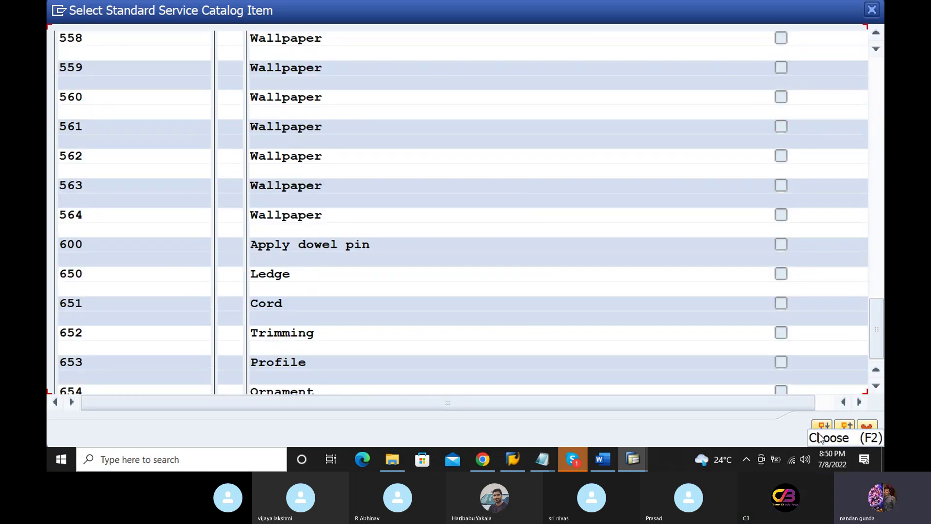
scroll(752, 100, "up", 10)
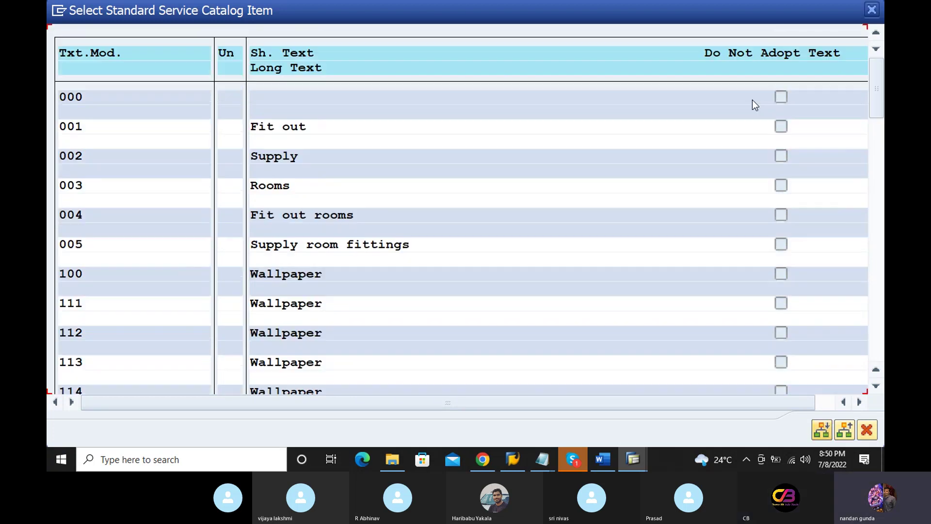
left_click(782, 97)
left_click(781, 127)
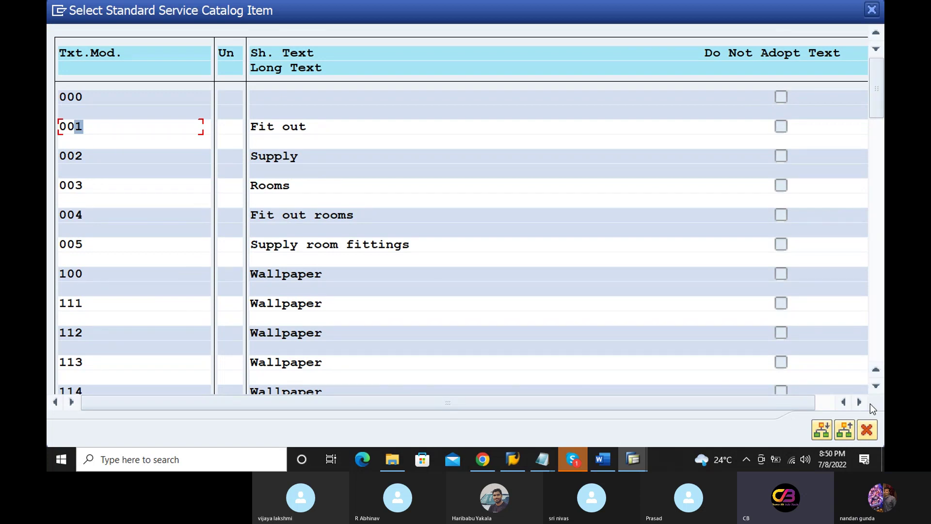
left_click(867, 430)
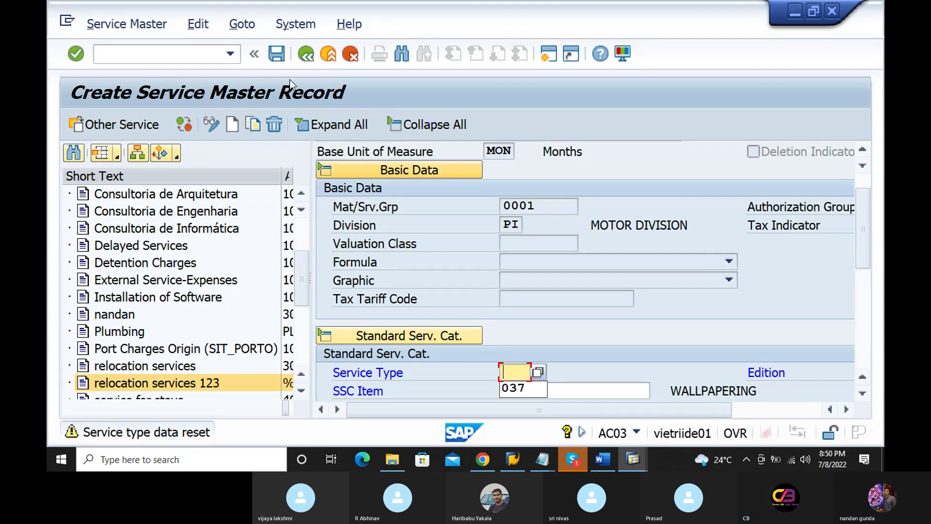
- Clear the service type and save the service master record
key("Return")
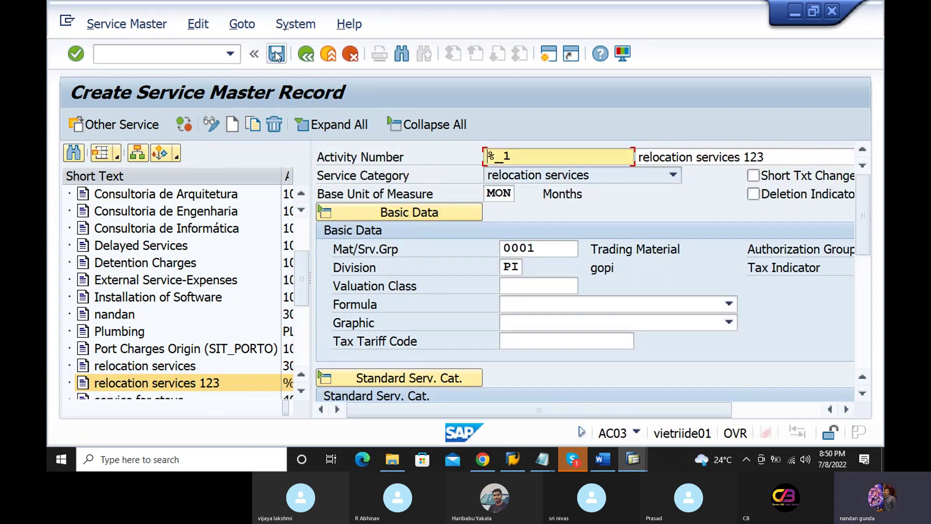
left_click(276, 55)
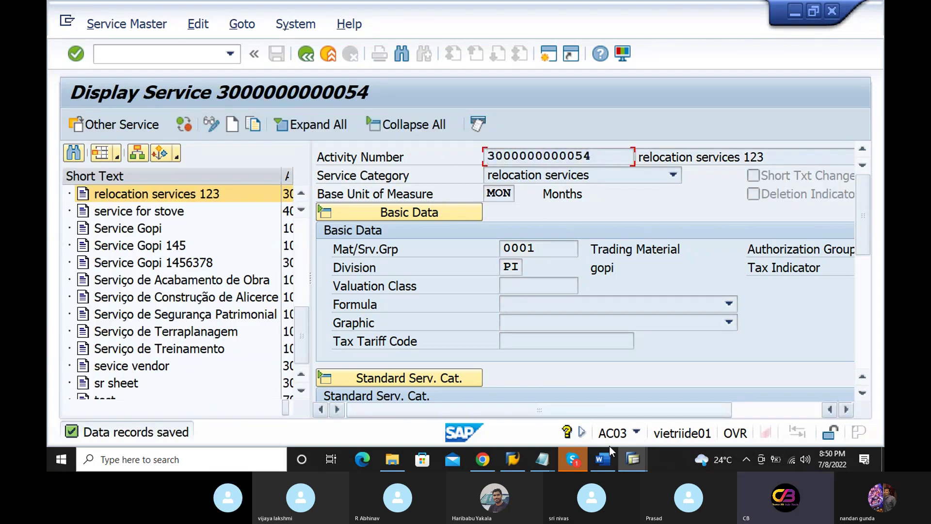
mouse_move(540, 455)
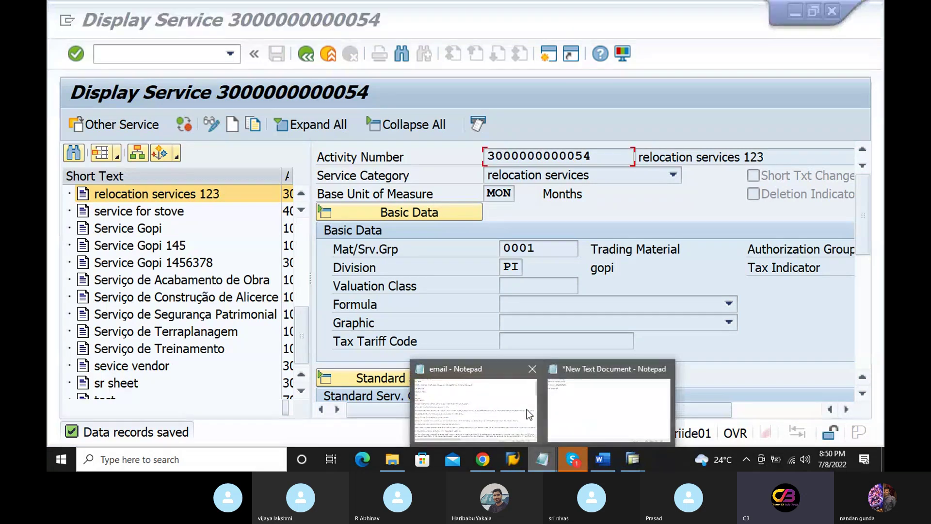
left_click(586, 399)
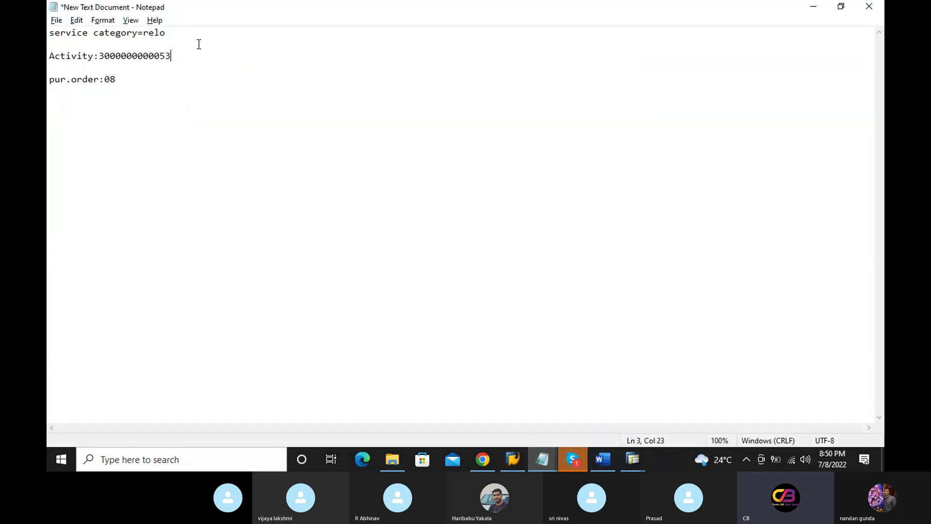
type(",")
key("ctrl+v")
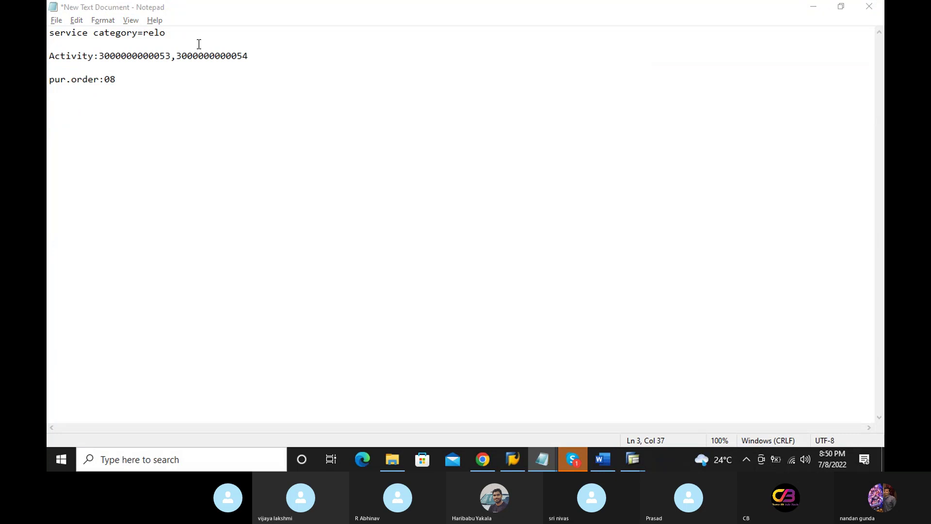
- Return to SAP, start transaction ME21N and enter the vendor "sevice vendor" by its number in the purchase order header
key("alt+Tab")
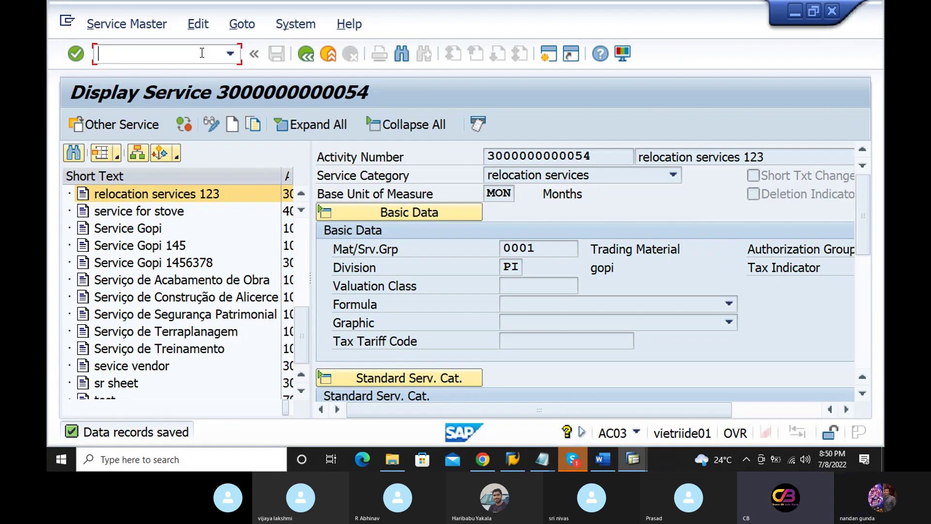
type("me21n")
key("Return")
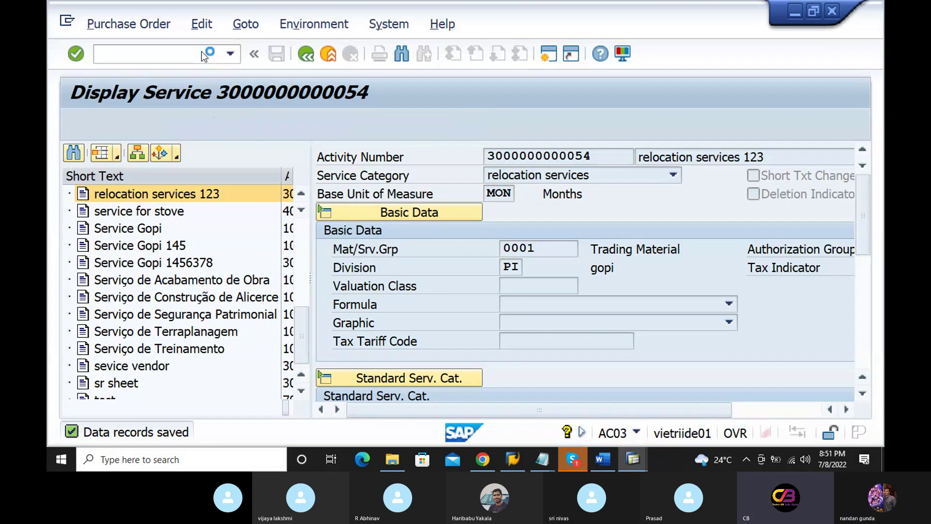
left_click(546, 157)
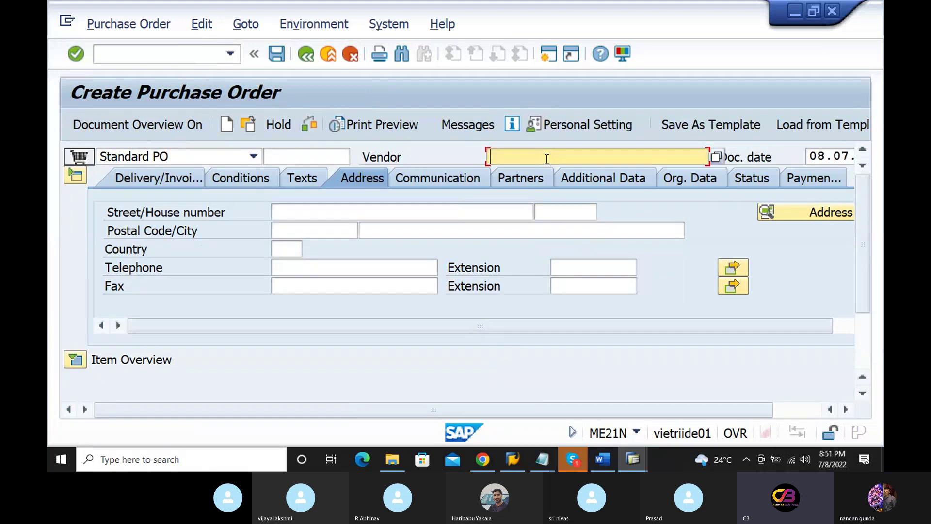
left_click(558, 171)
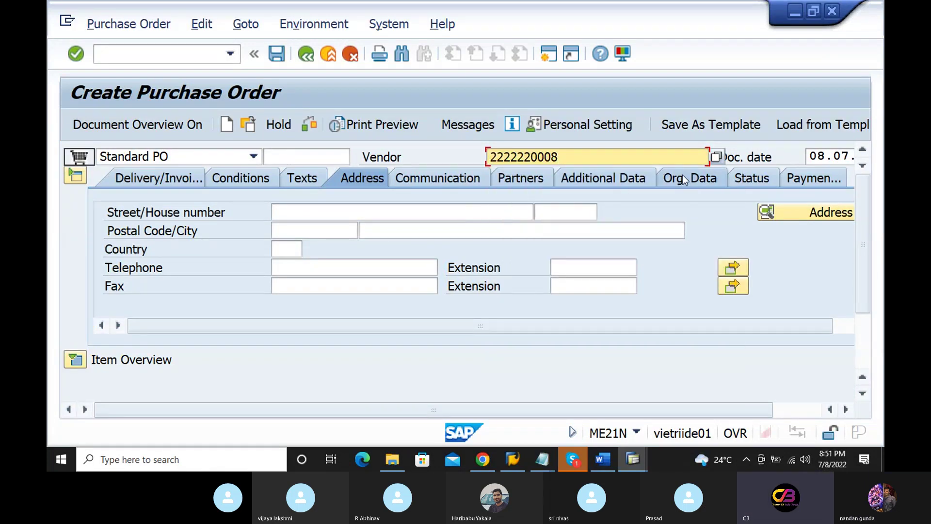
key("Return")
- Set the header's organizational data to purchasing organization MARU, purchasing group raj and company code gopi
left_click(241, 212)
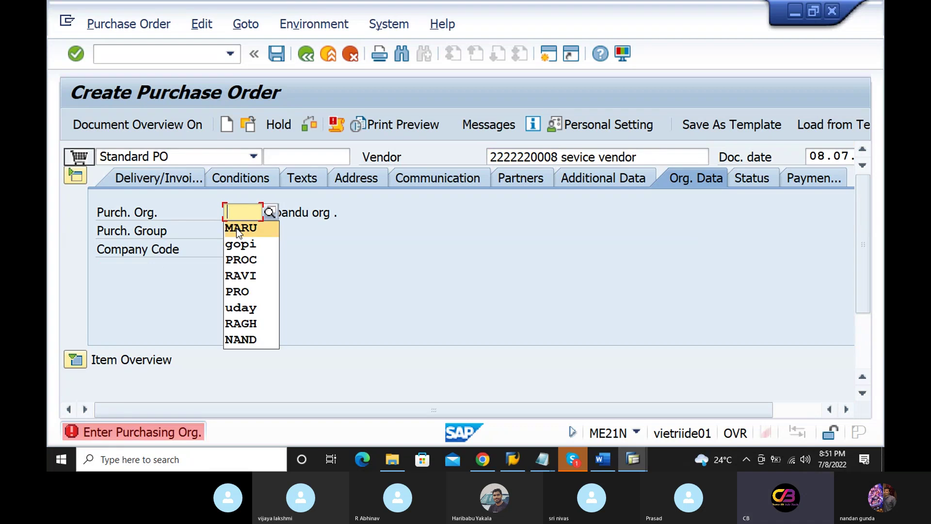
left_click(236, 228)
left_click(239, 231)
left_click(239, 243)
left_click(243, 249)
left_click(247, 270)
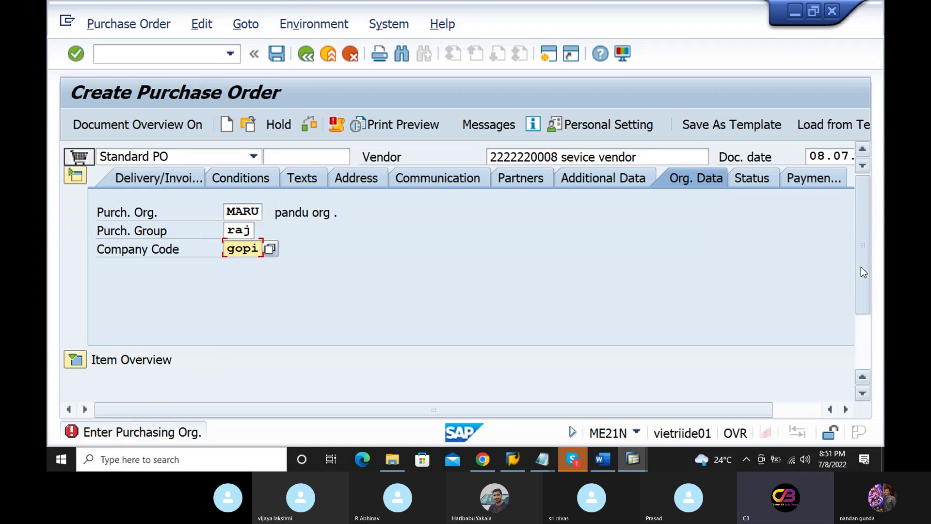
- Expand the item overview and give the first item account assignment category K and item category D
scroll(844, 257, "down", 3)
left_click(76, 262)
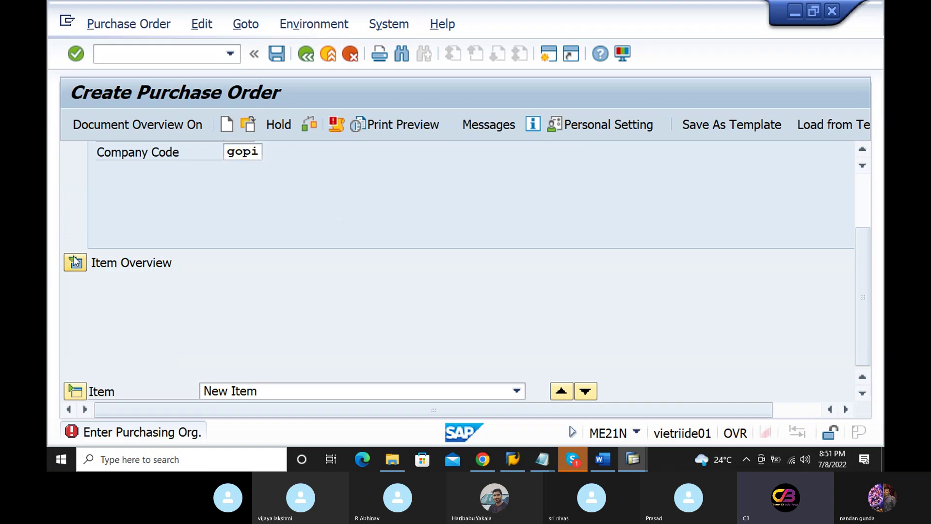
key("Return")
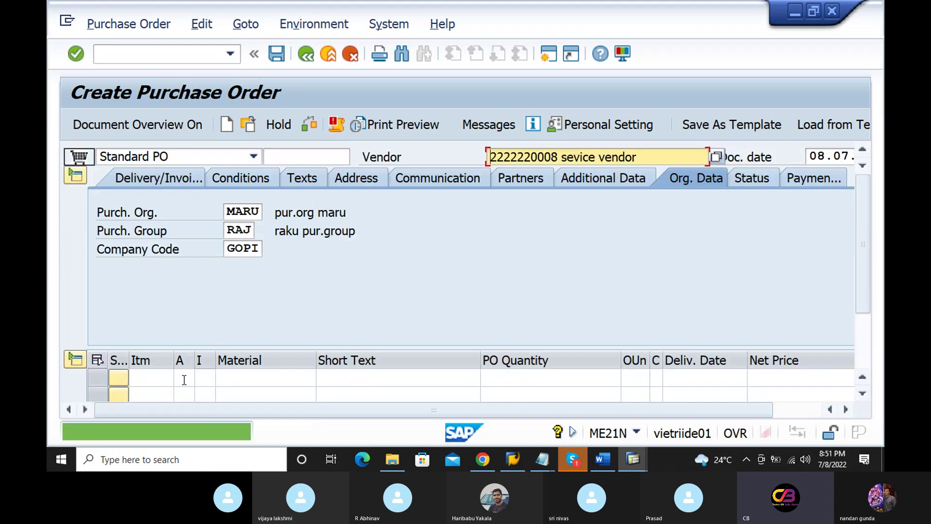
scroll(865, 304, "down", 5)
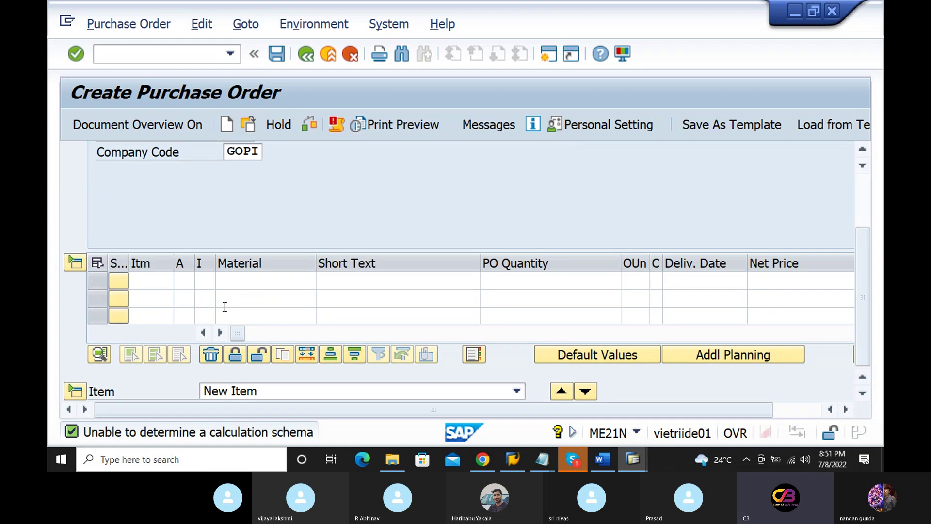
left_click(185, 281)
left_click(202, 280)
left_click(180, 292)
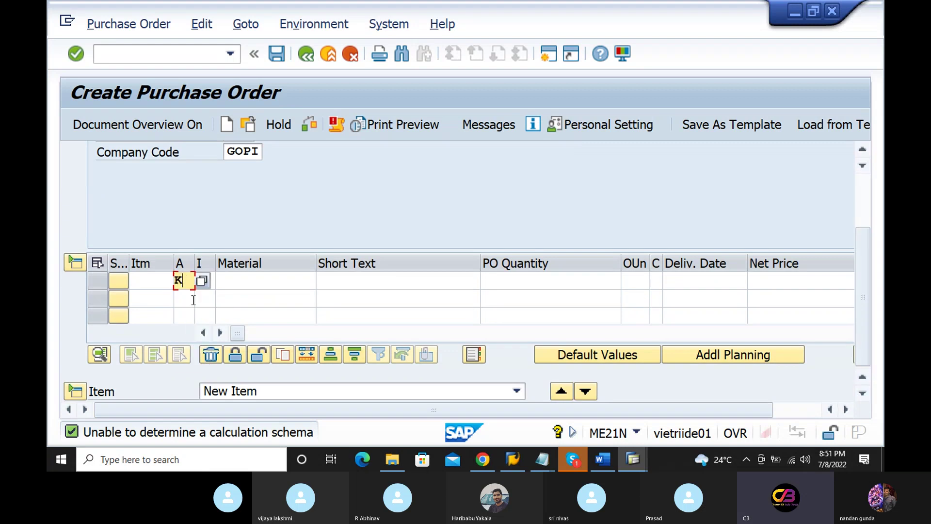
left_click(206, 283)
left_click(223, 281)
left_click(204, 293)
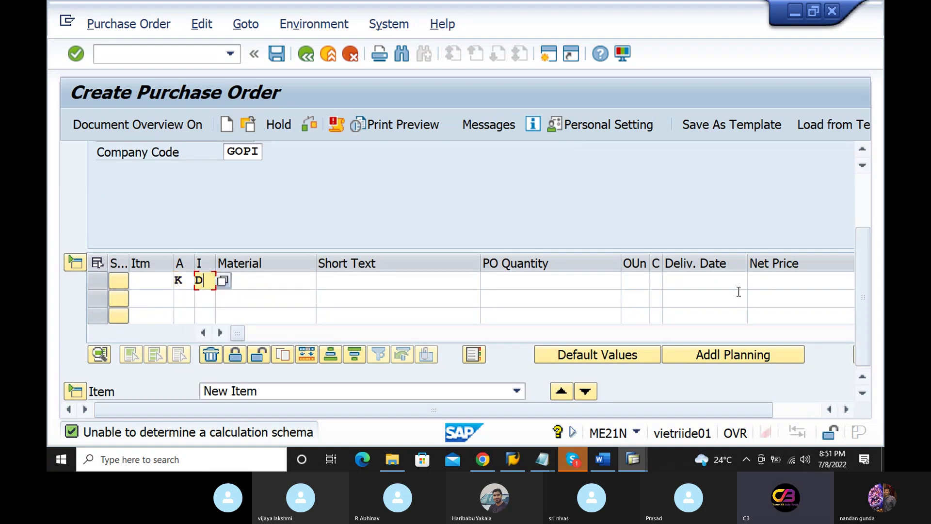
- Set the first item's material group to mar
left_click(752, 280)
key("Tab")
key("Tab")
key("Tab")
key("Tab")
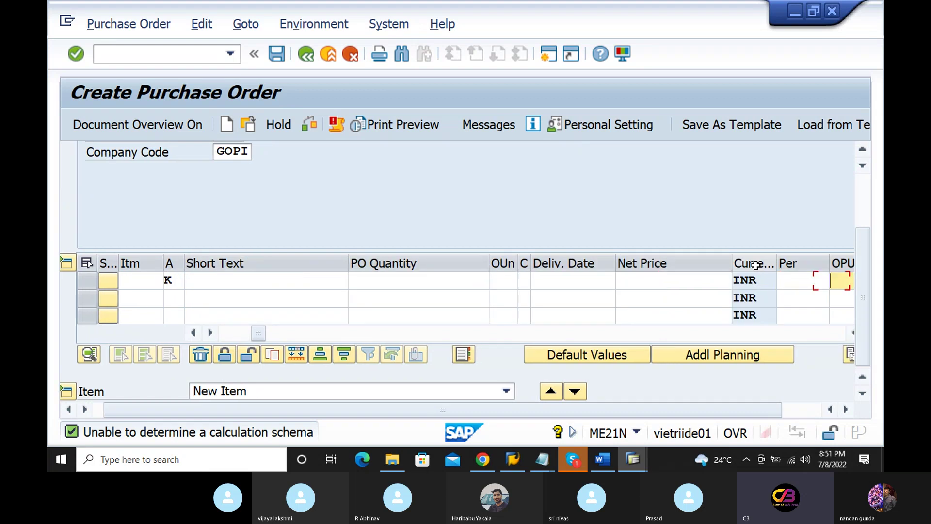
type("mar")
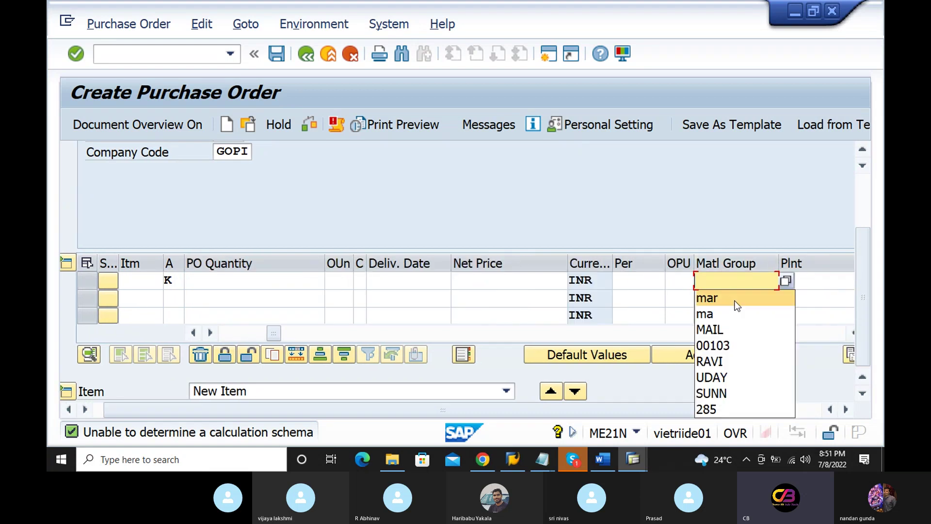
left_click(732, 298)
- Set the item's plant to gopi and its storage location to raju, and confirm the item line
key("Tab")
left_click(717, 286)
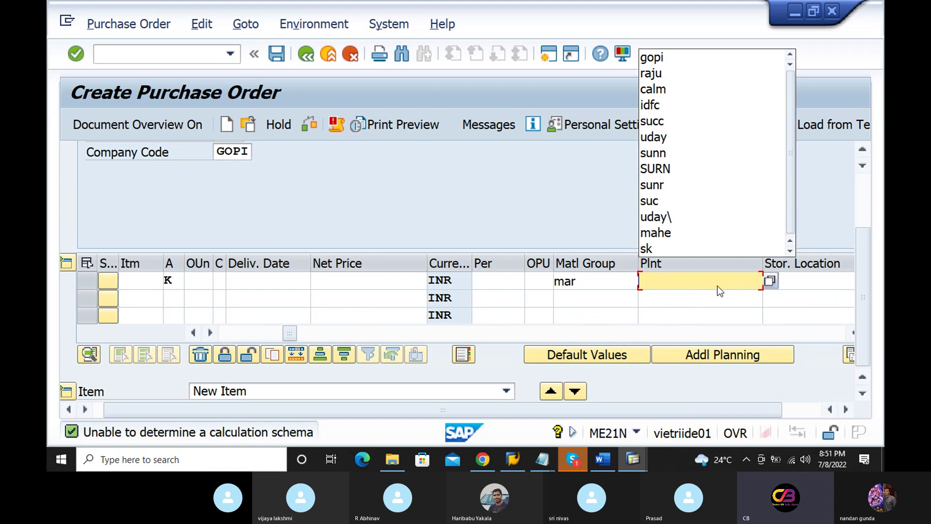
left_click(644, 57)
key("Tab")
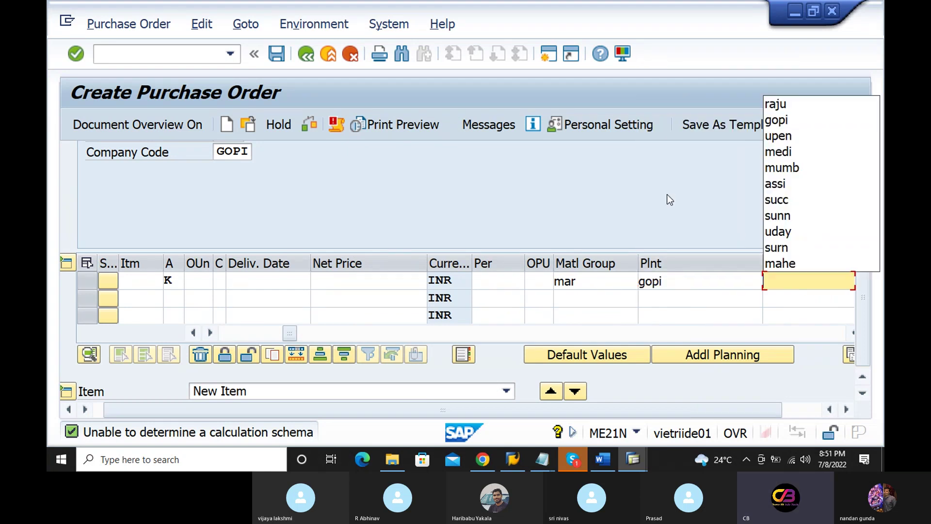
left_click(776, 104)
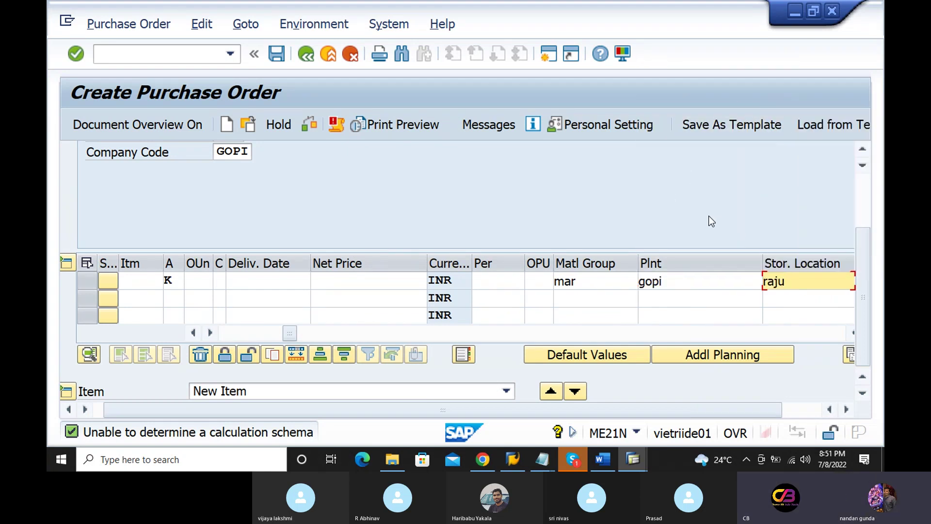
key("Return")
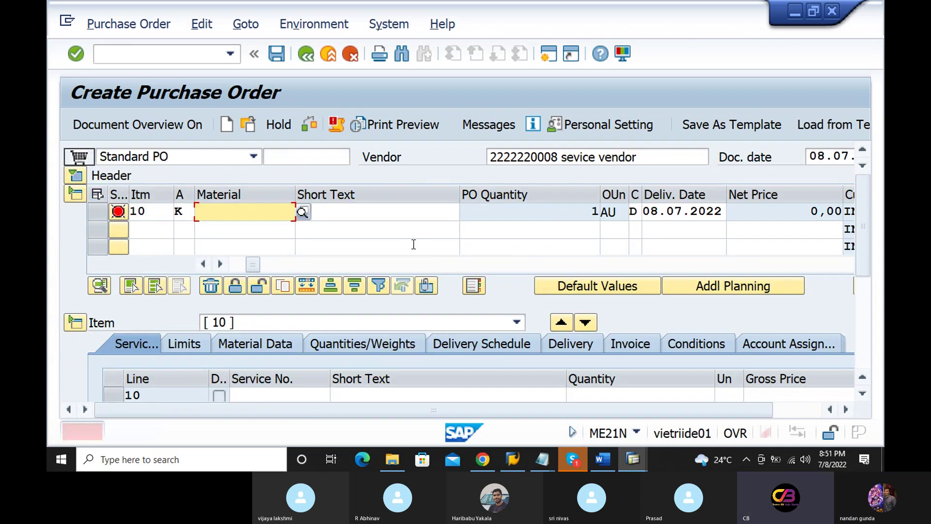
- Enter "servicesheet relocation 123" as the short text of item 10
left_click(353, 218)
left_click(354, 218)
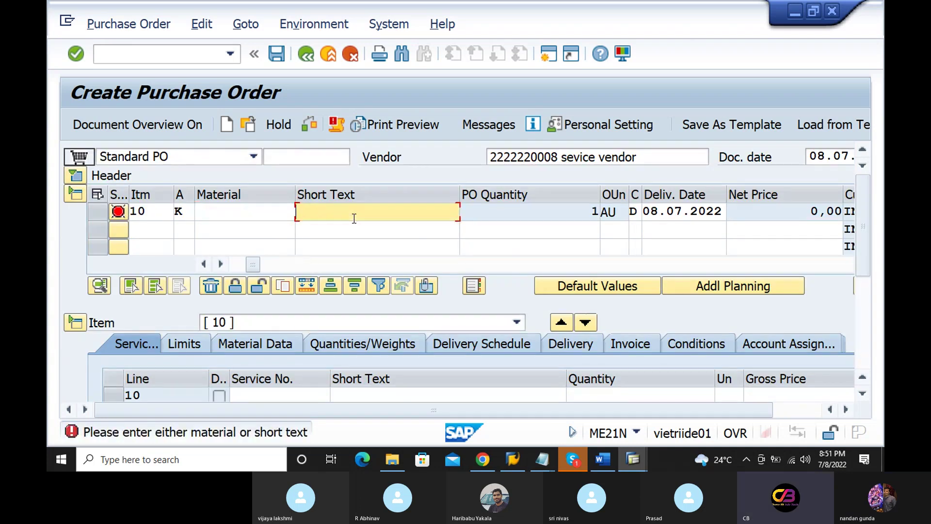
left_click(355, 229)
type("123")
key("Return")
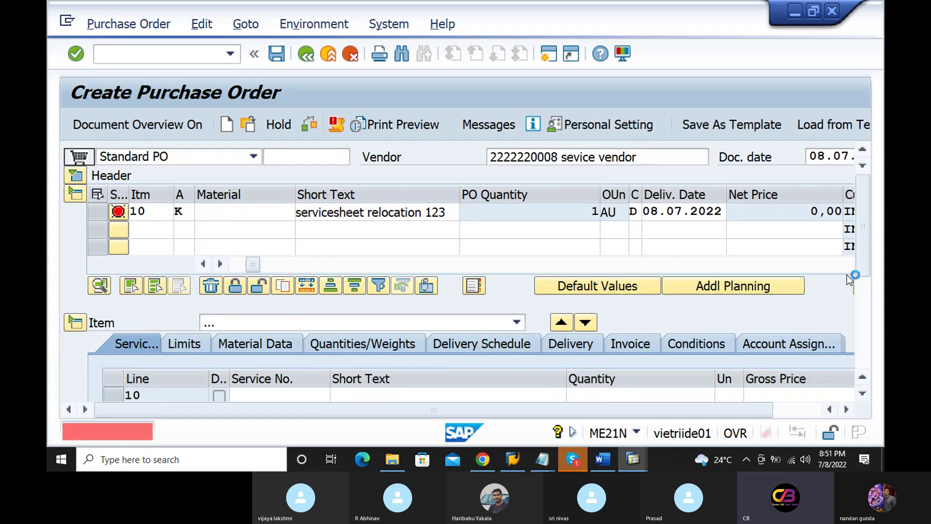
left_click_drag(865, 264, 865, 351)
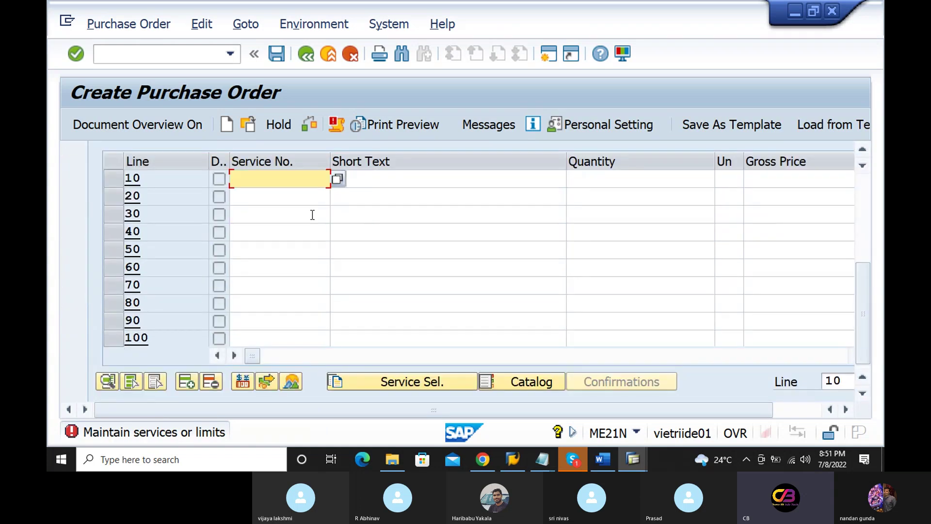
key("ctrl+v")
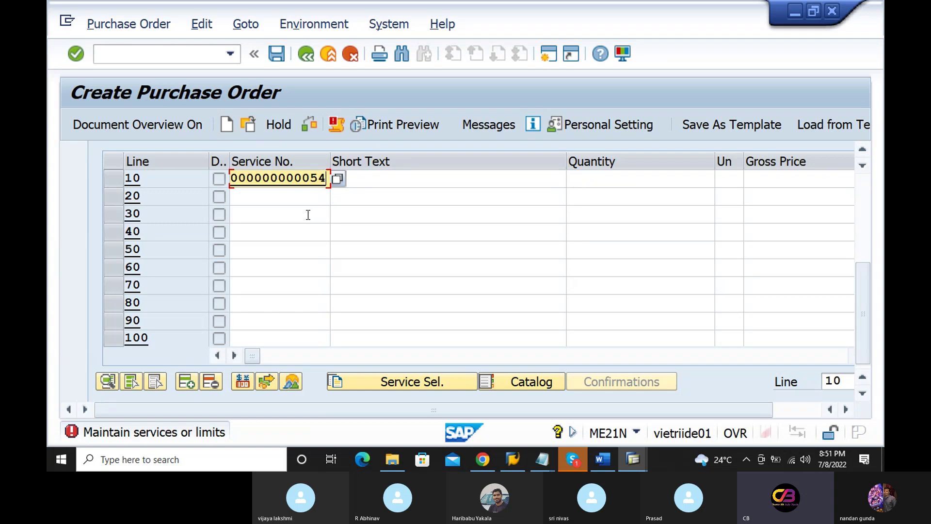
left_click(442, 181)
left_click(434, 179)
left_click(434, 196)
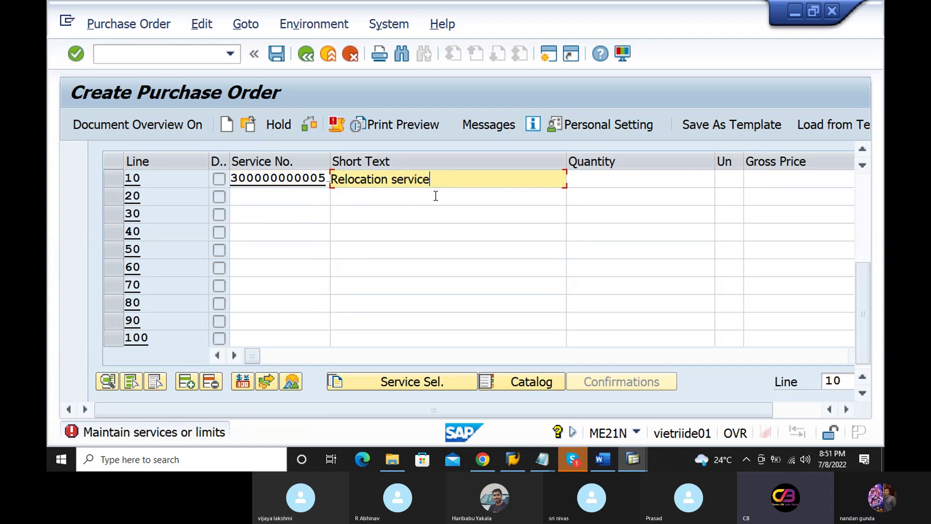
type("123")
key("Tab")
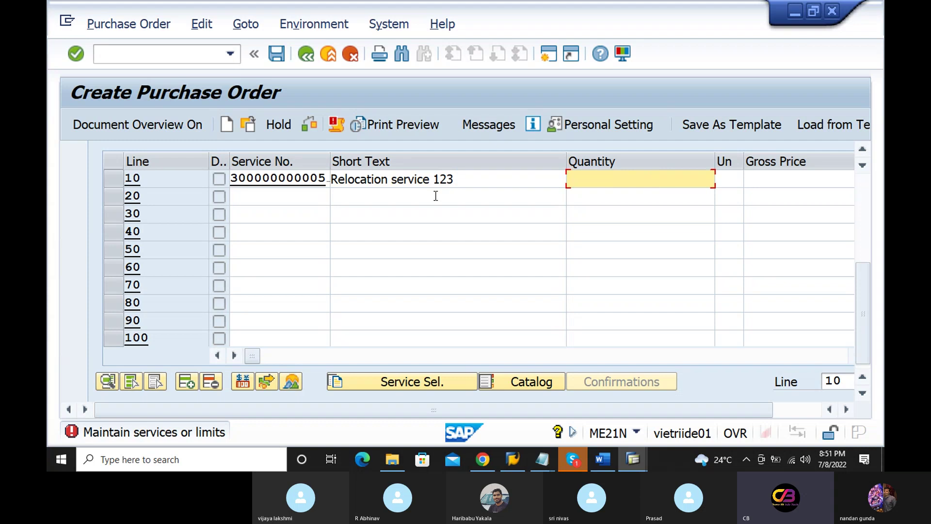
- Set service line 10 to a quantity of 20 and a gross price of 128, and confirm the line
key("Down")
key("Down")
key("Tab")
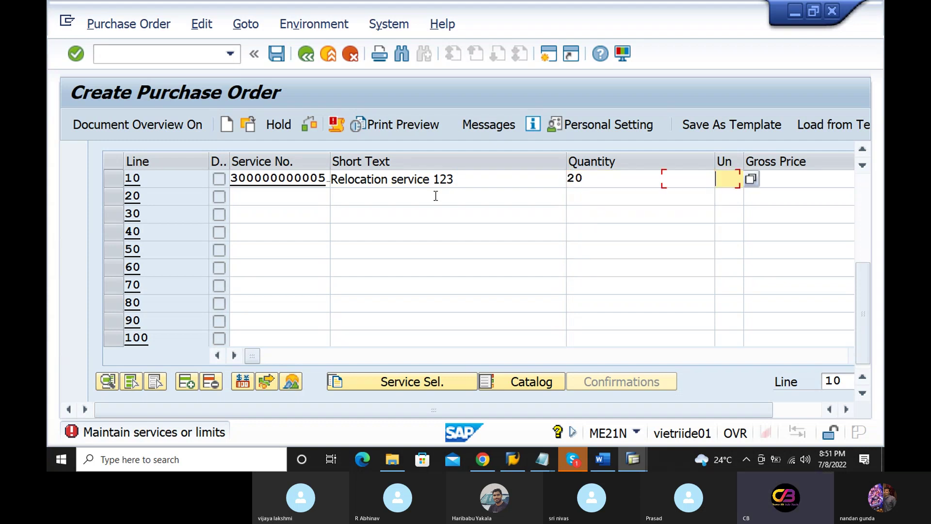
key("Tab")
type("128")
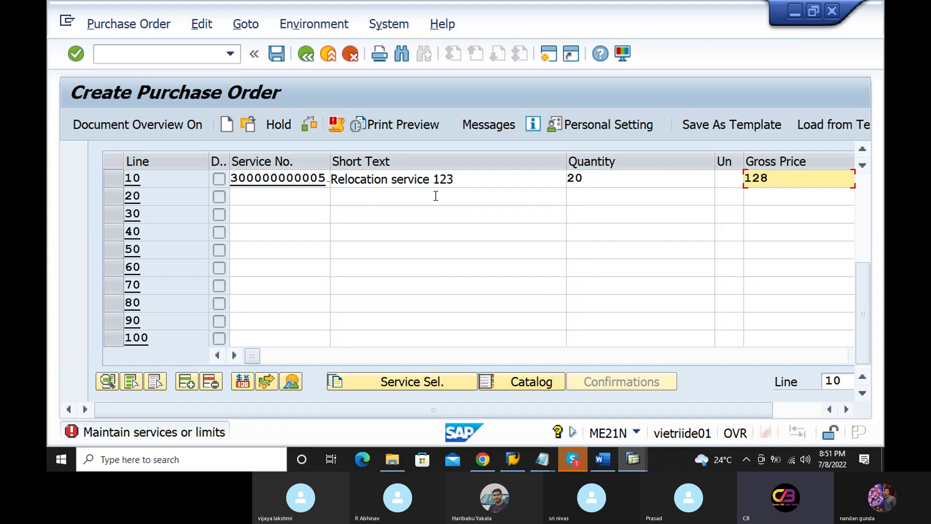
key("Return")
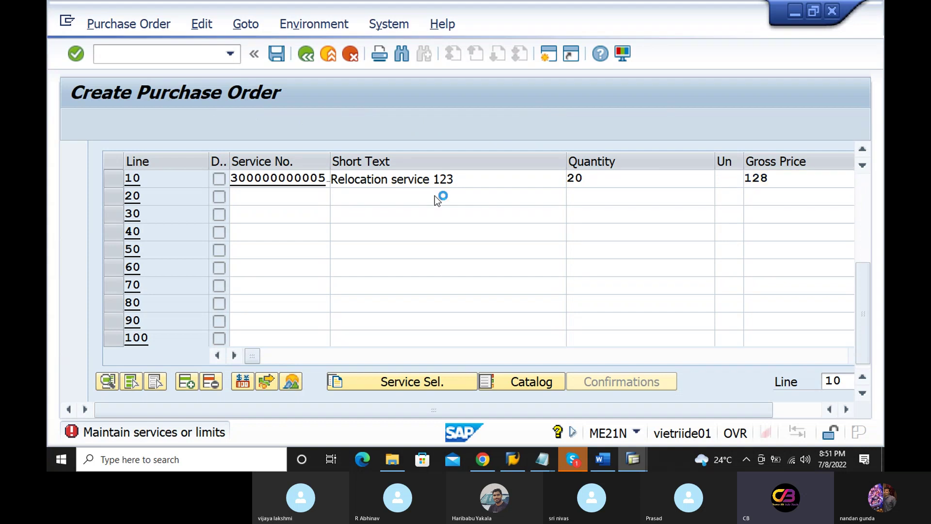
- Assign service line 10 to cost center raju and save the purchase order
left_click(242, 334)
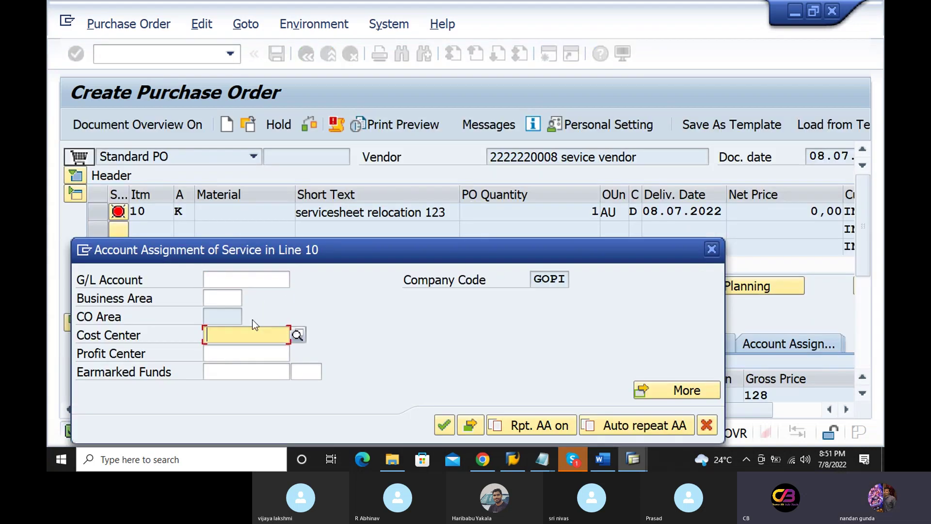
left_click(237, 205)
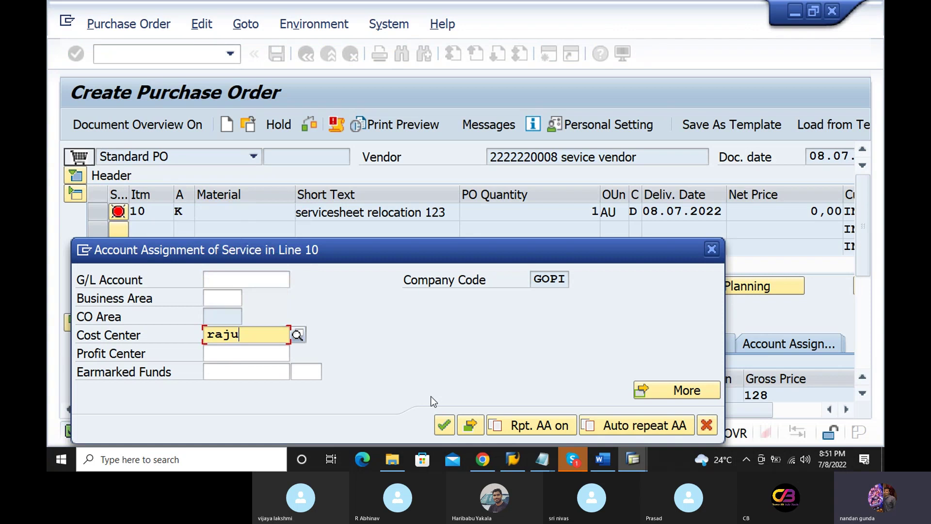
left_click(443, 426)
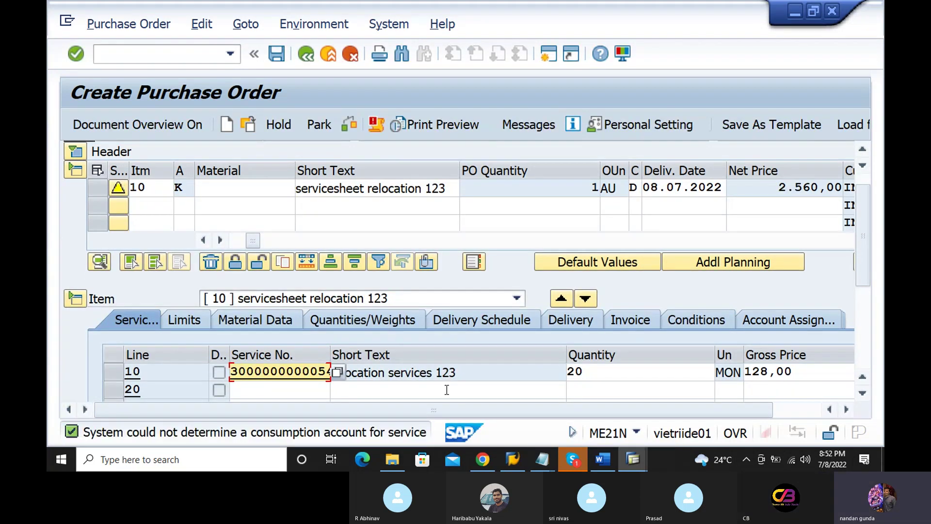
left_click(276, 54)
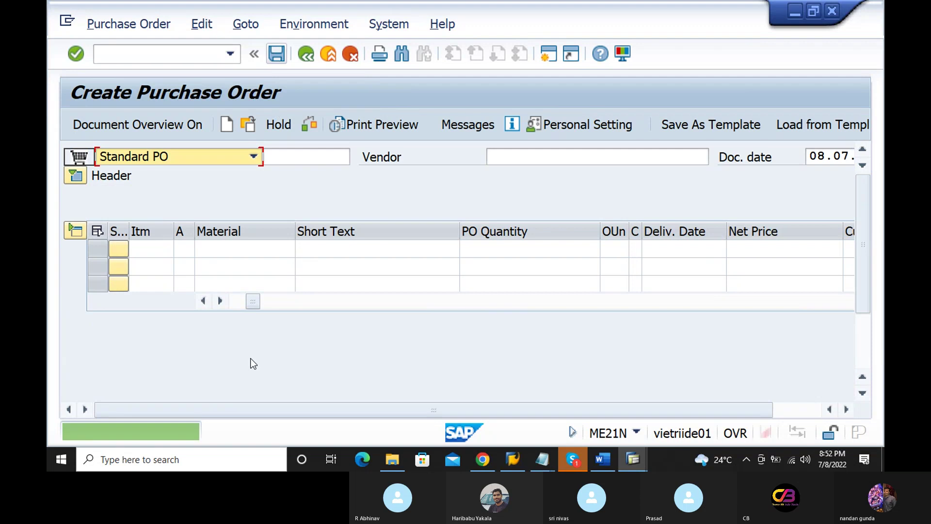
- Switch to the New Text Document in Notepad and append the new purchase order's number to the pur.order line
left_click(543, 461)
left_click(545, 387)
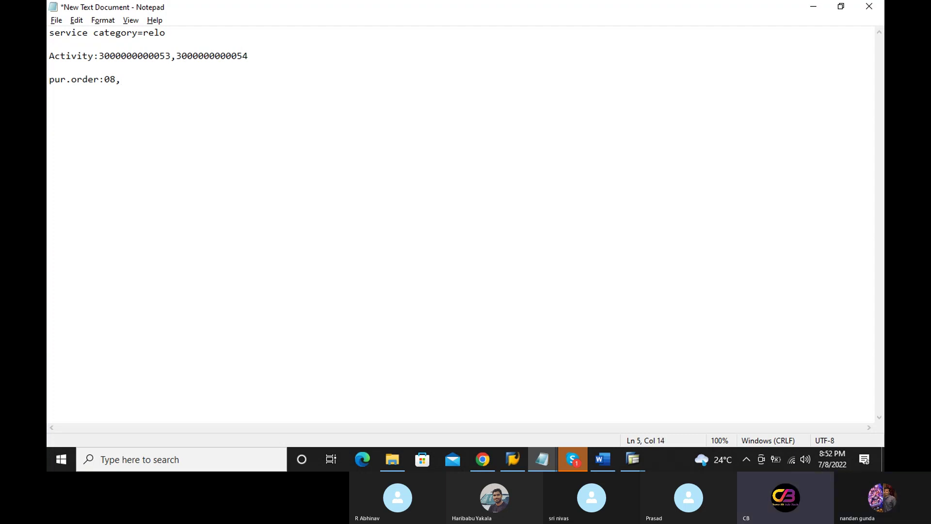
type("09")
- Return to SAP and start transaction ML81N for service entry sheets
key("alt+Tab")
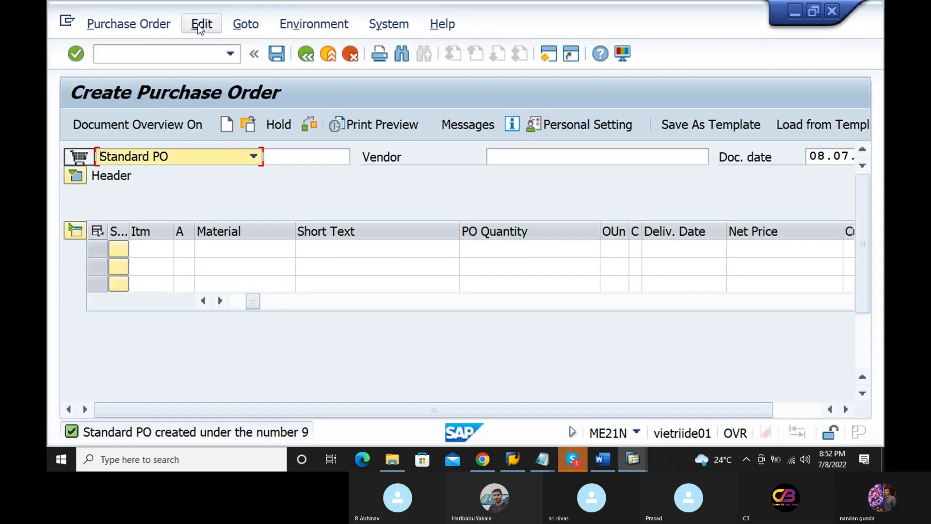
left_click(173, 48)
type("m")
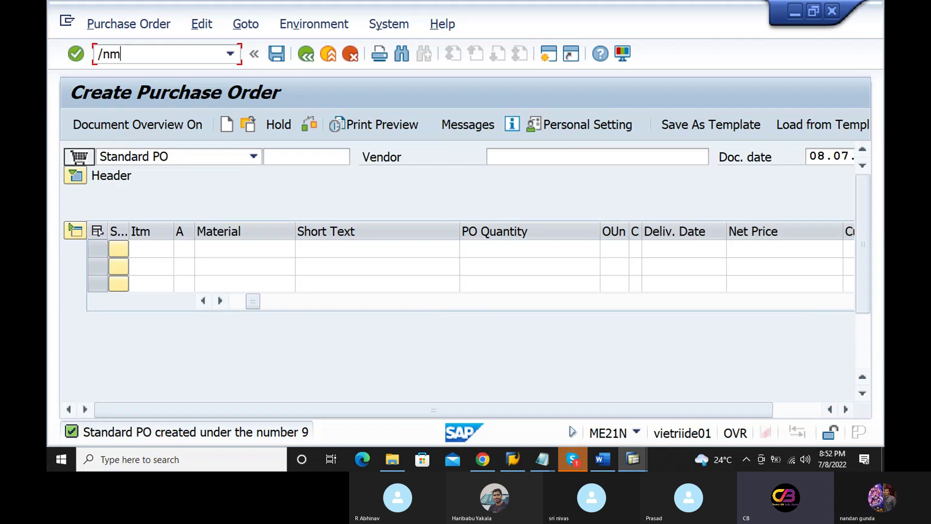
type("l81n")
key("Return")
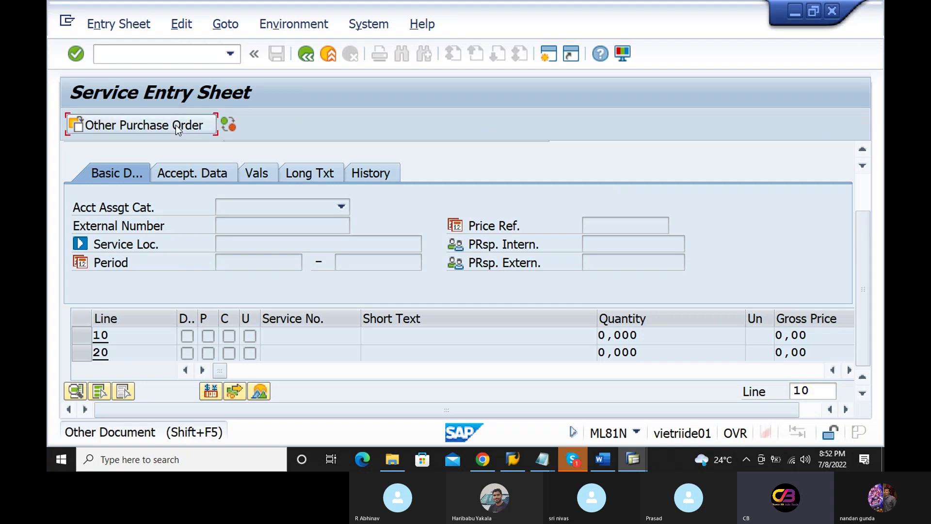
- Select the newly created purchase order by its number for the service entry
left_click(188, 125)
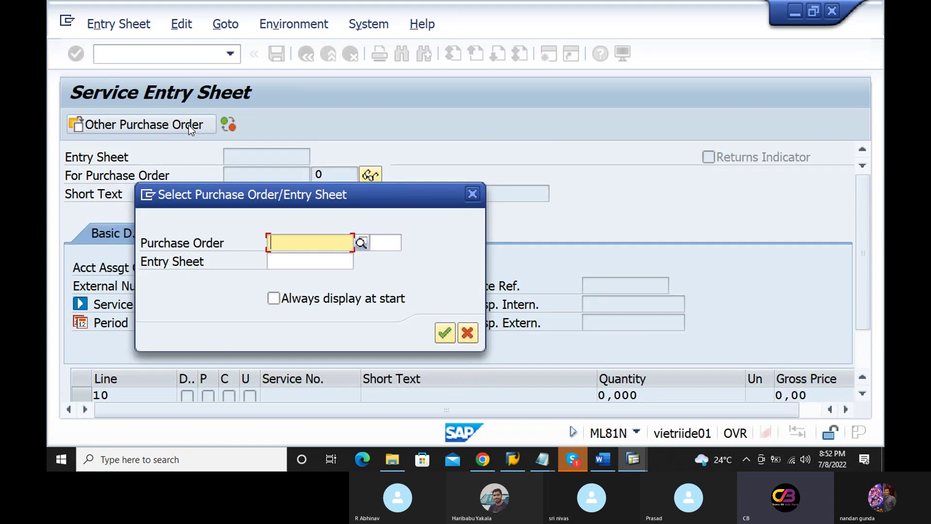
type("09")
key("Return")
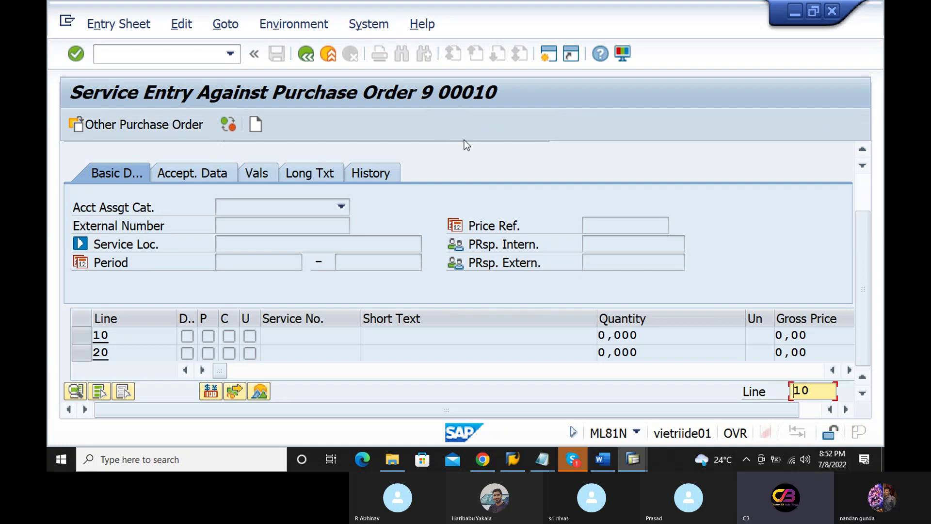
- Create a new entry sheet for the selected purchase order with the short text "Relocation services 123"
left_click(256, 125)
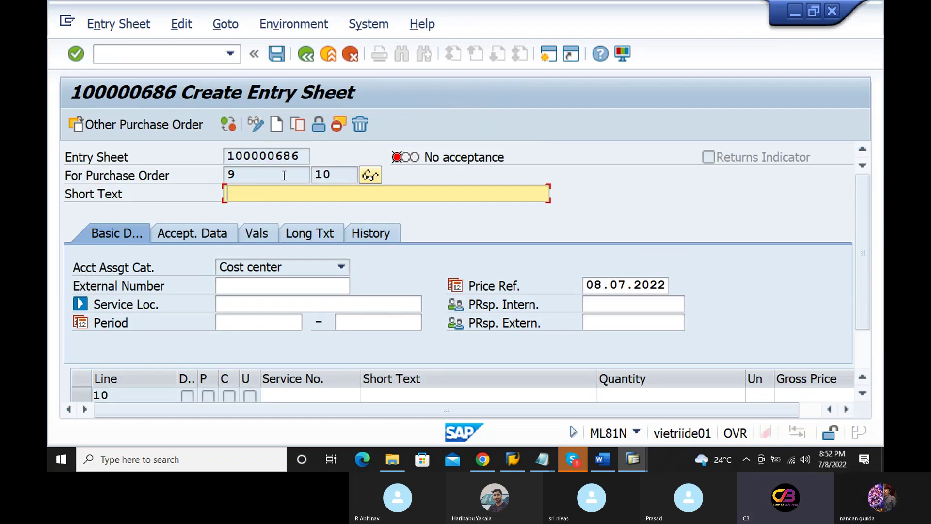
left_click(282, 195)
left_click(278, 208)
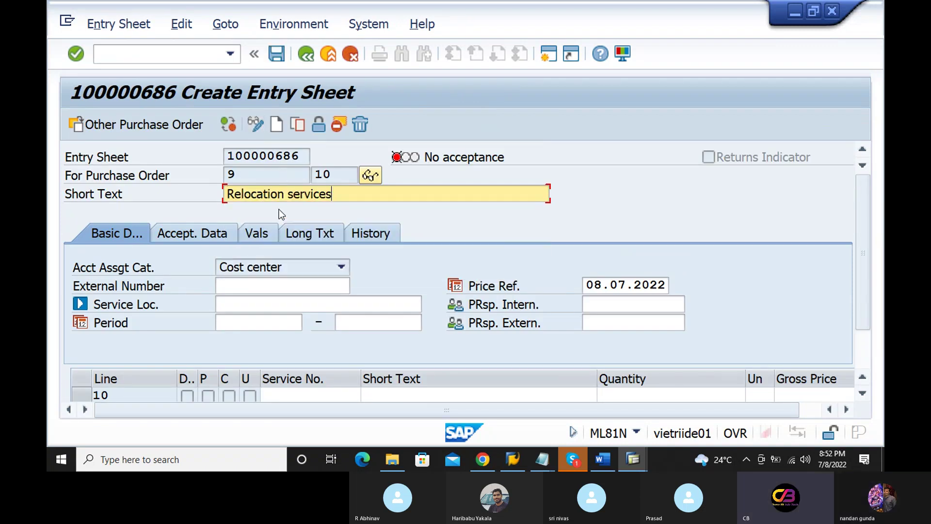
type("123")
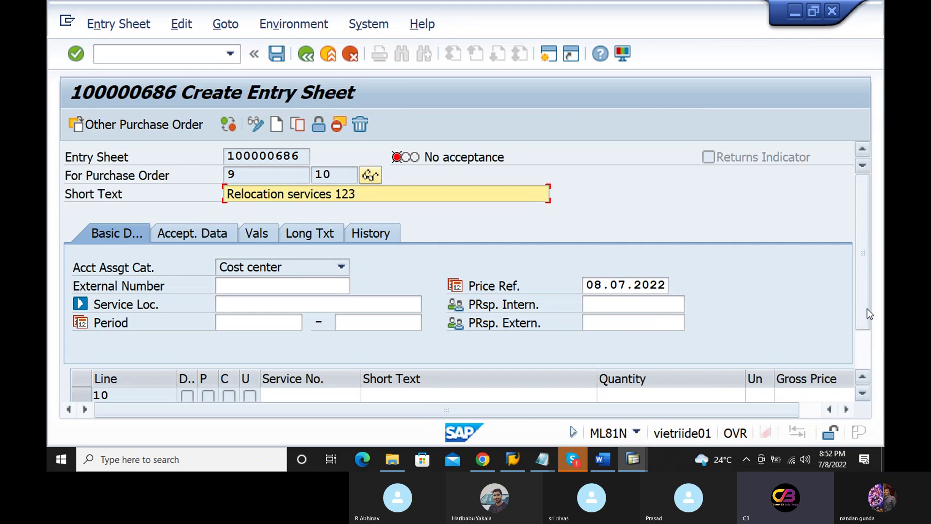
- Adopt the relocation services 123 line from the purchase order into the entry sheet through service selection
scroll(867, 312, "down", 3)
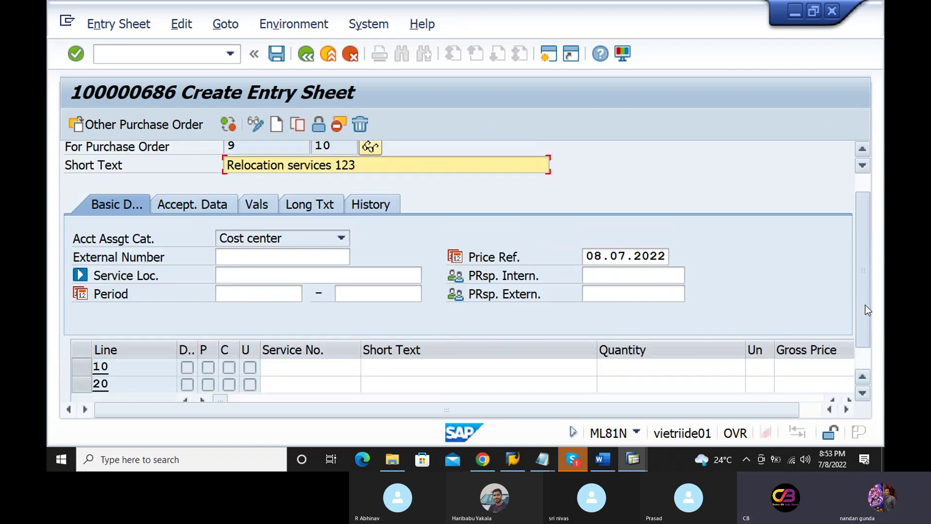
scroll(865, 305, "up", 2)
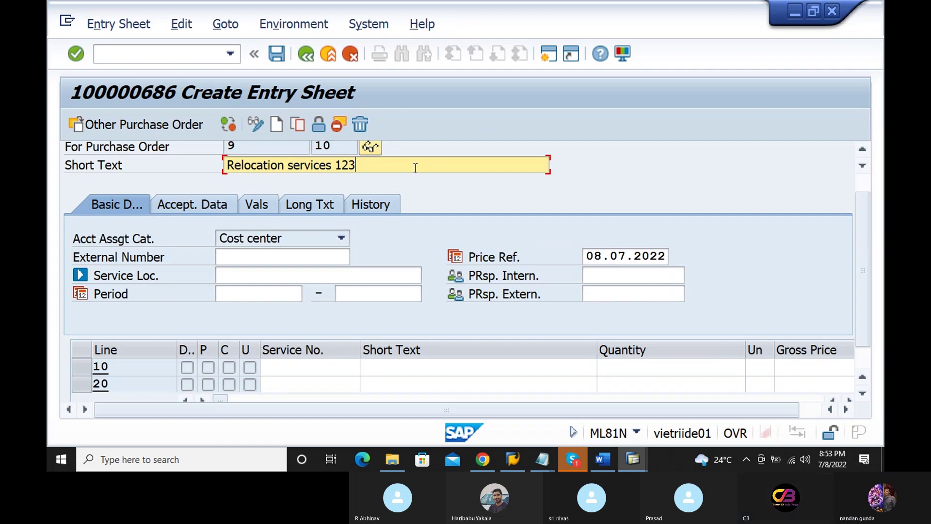
scroll(861, 345, "down", 2)
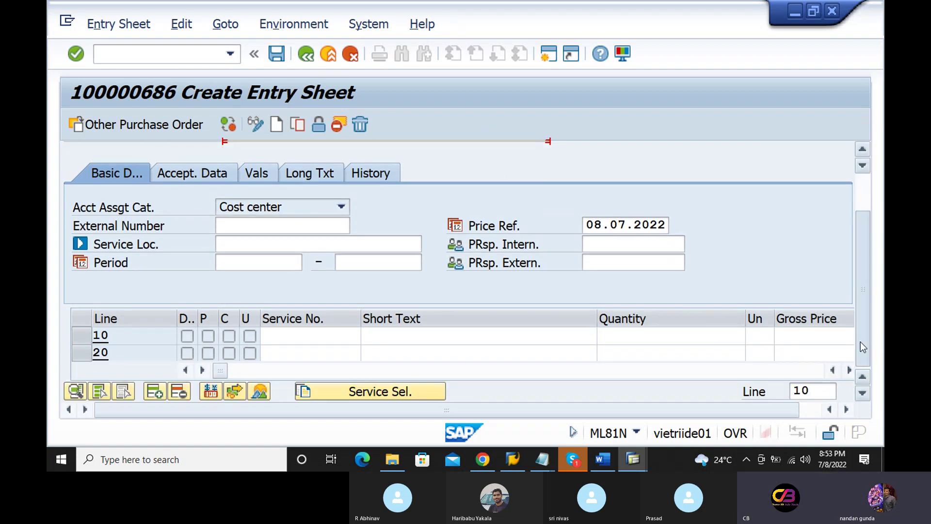
left_click(389, 391)
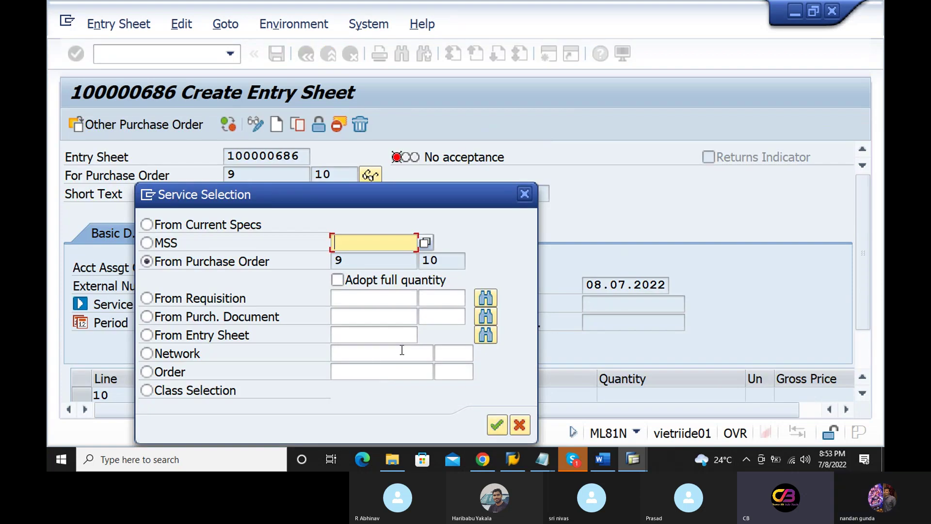
left_click(498, 425)
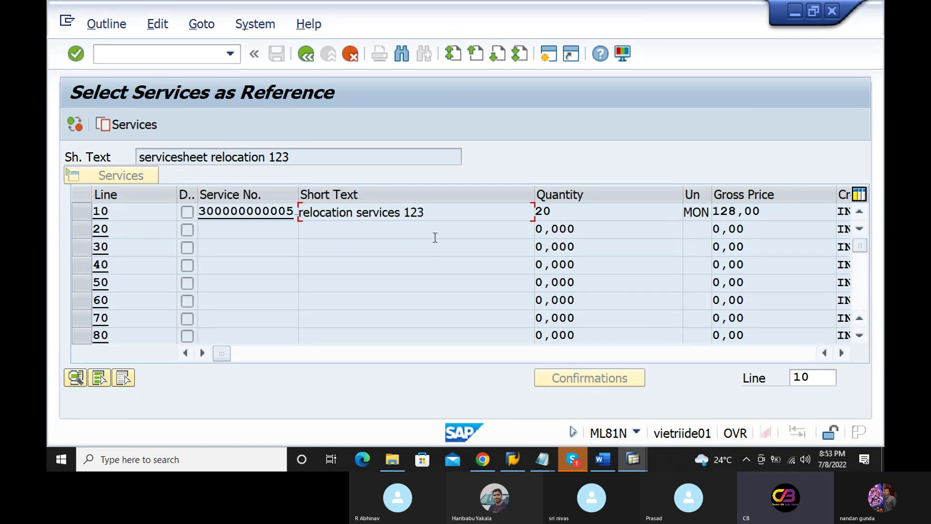
left_click(130, 124)
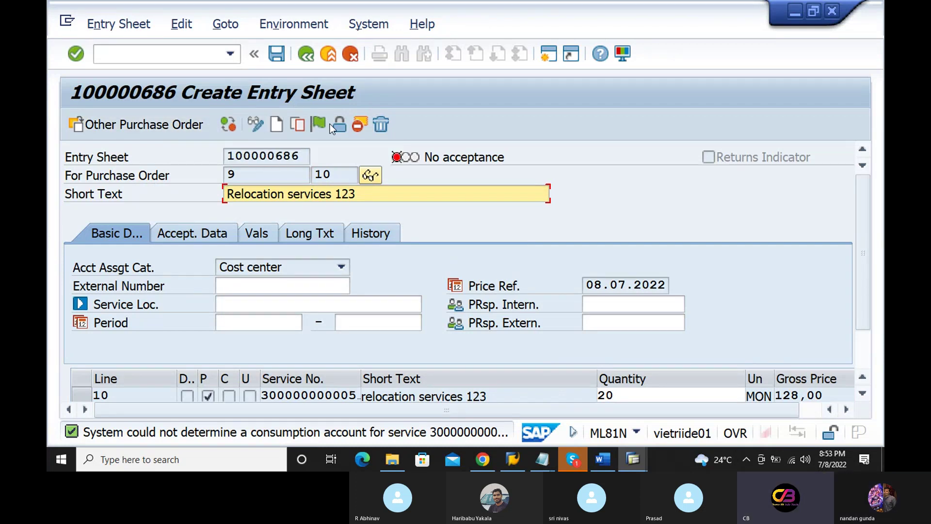
- Flag the entry sheet as final entry and save it with acceptance set
left_click(356, 127)
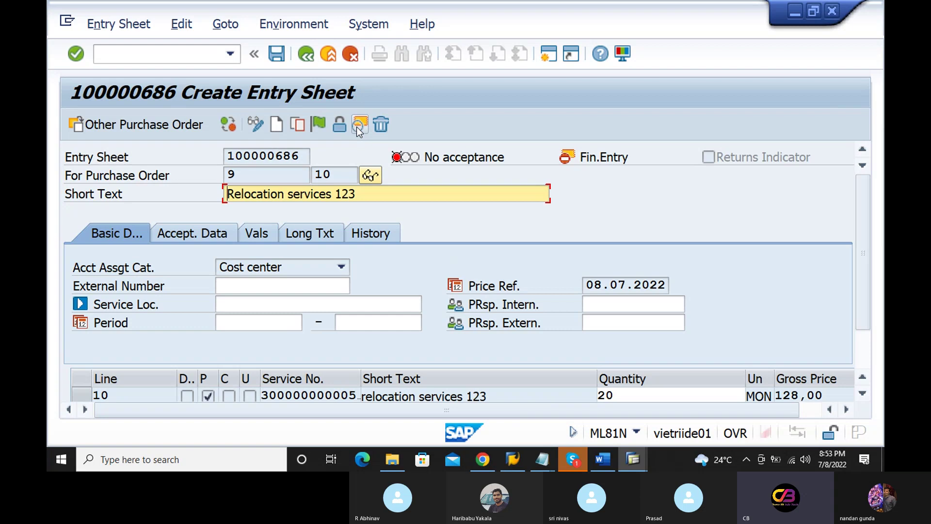
left_click(316, 126)
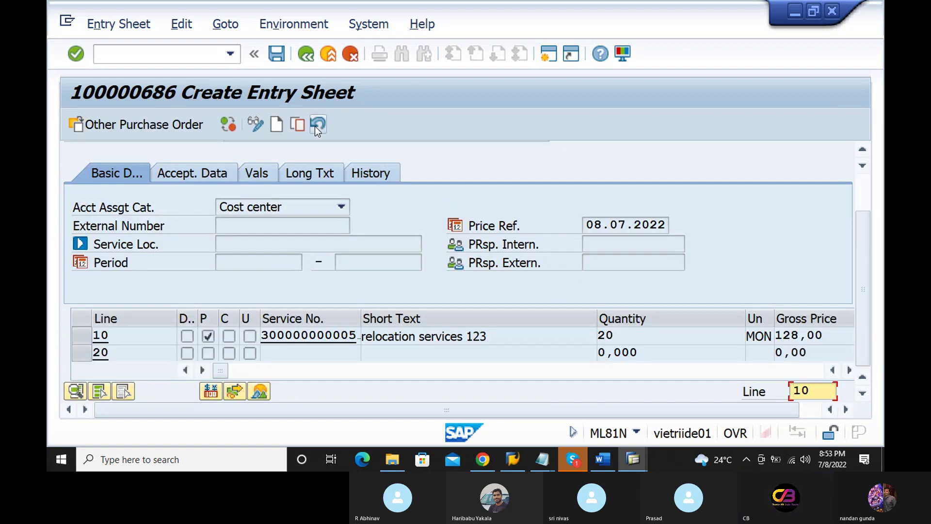
left_click(277, 55)
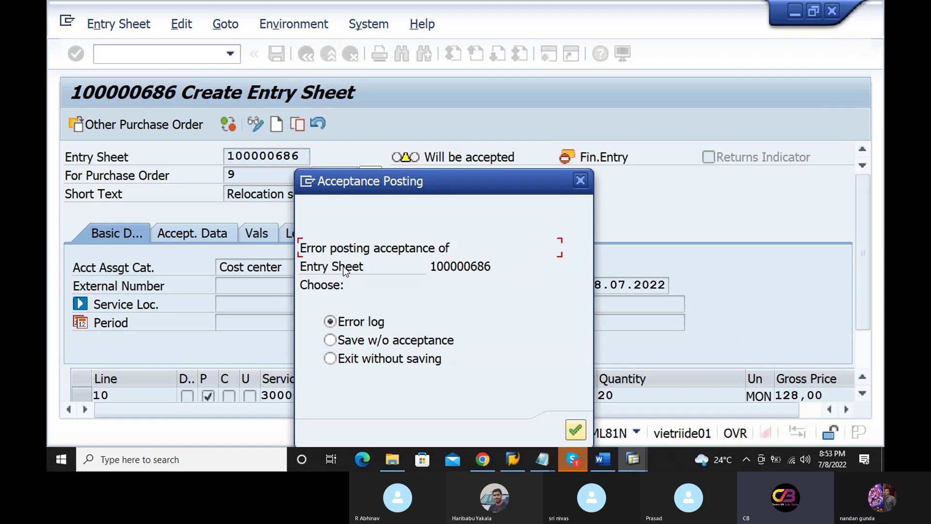
- Display the error log for the entry sheet's acceptance posting and read the full error message
left_click_drag(351, 182, 257, 208)
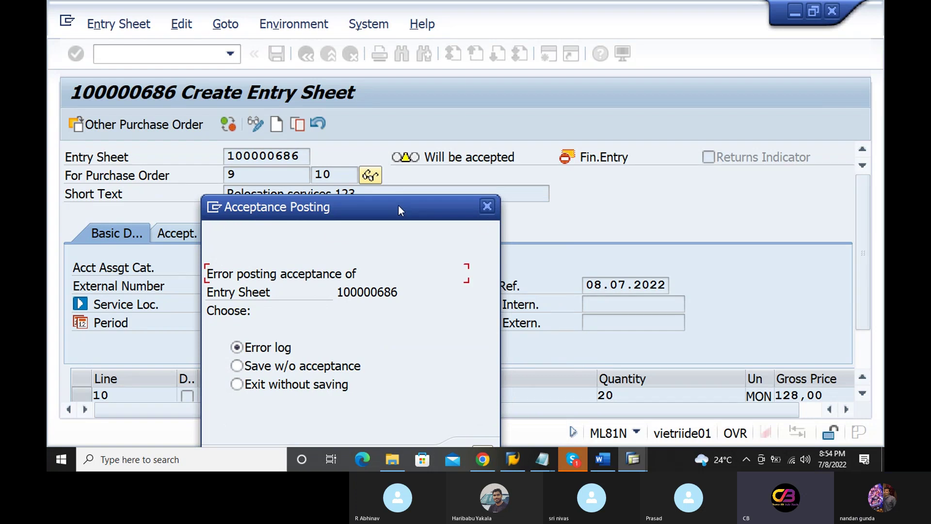
left_click_drag(398, 205, 553, 64)
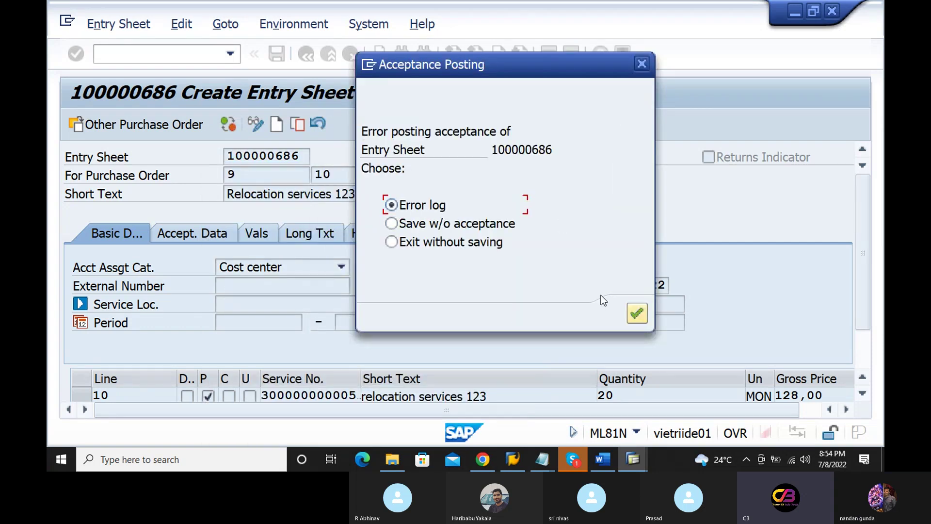
left_click(637, 313)
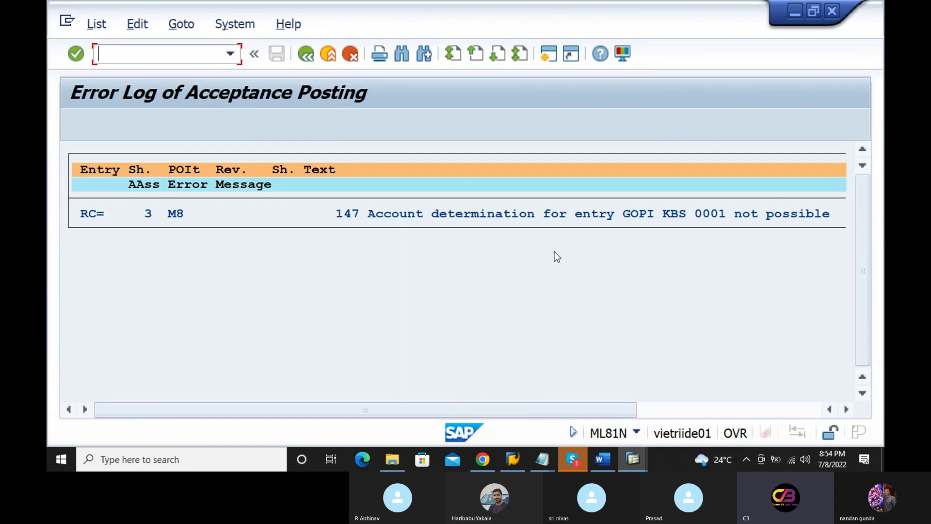
left_click_drag(605, 410, 622, 407)
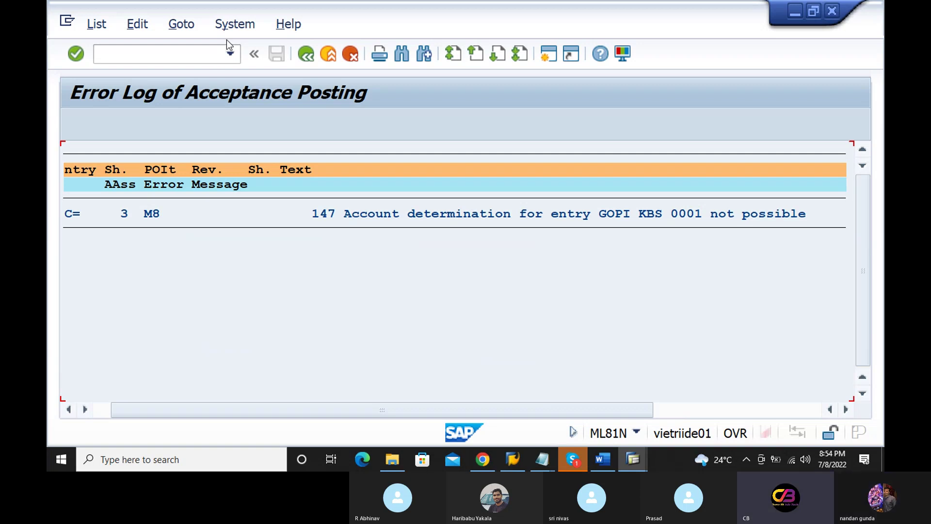
- Open a new SAP session and start transaction OBYC for the automatic posting configuration
left_click(235, 24)
left_click(154, 52)
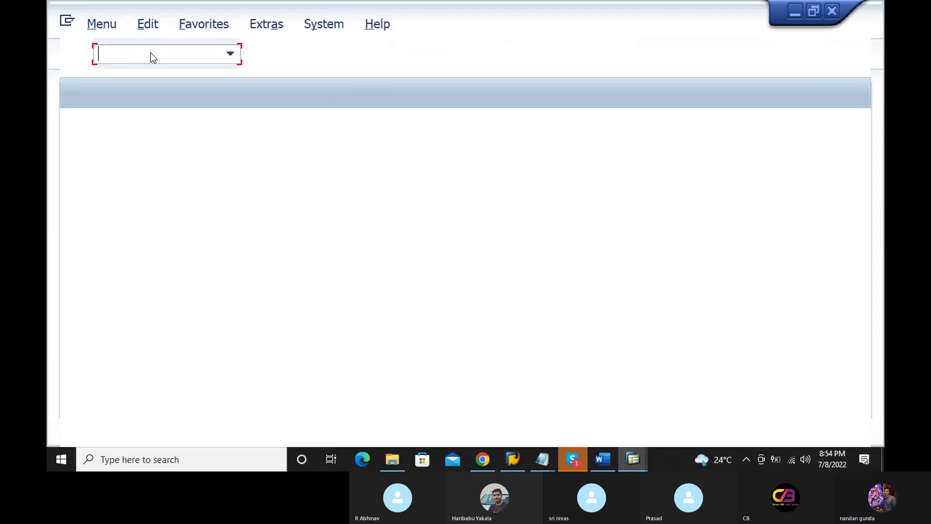
type("/n")
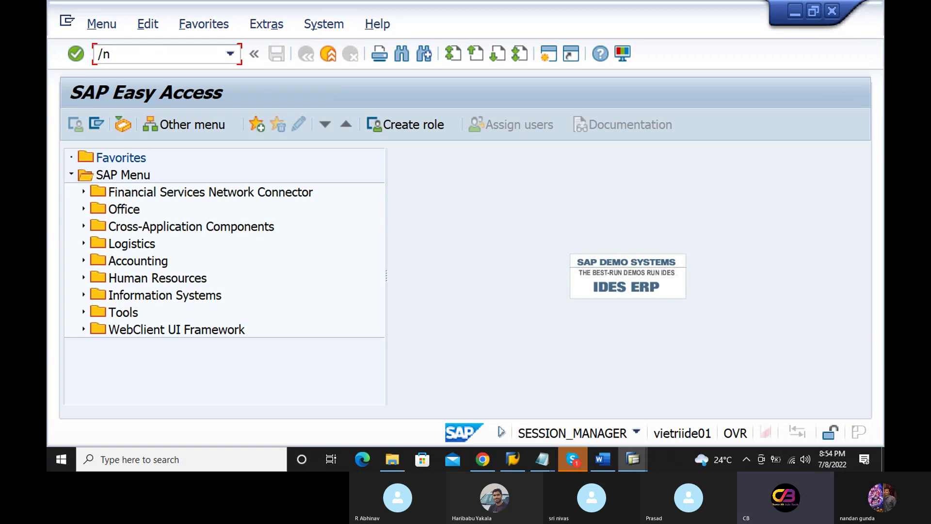
type("obyc")
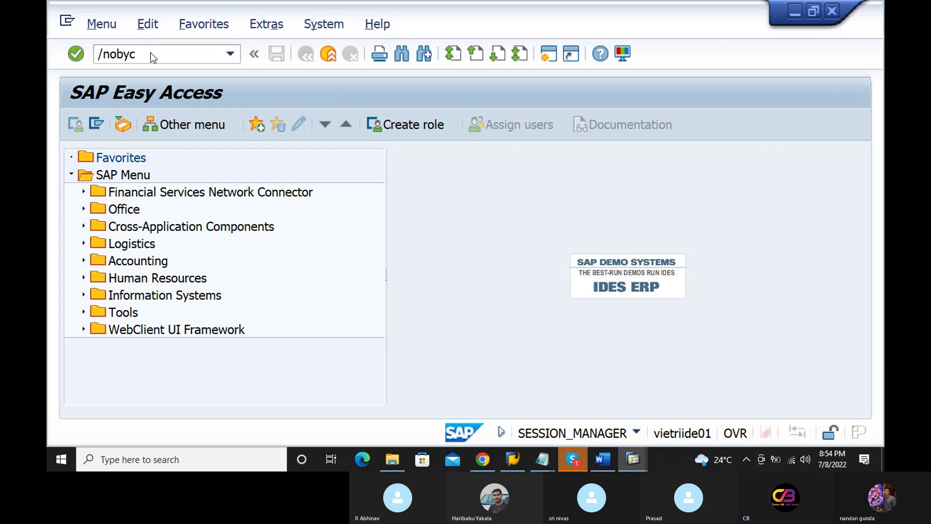
key("Return")
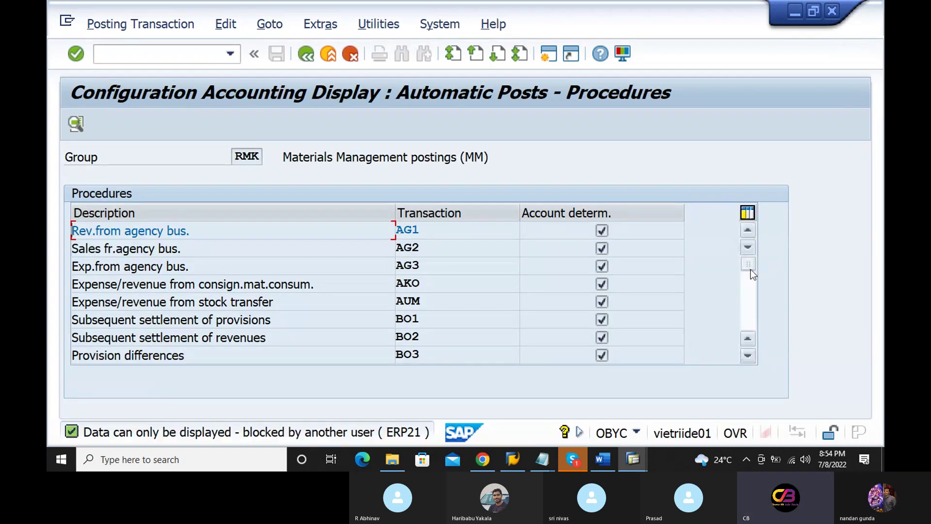
- Look through the Materials Management posting procedures for the transaction key named in the acceptance error log, rechecking the log
left_click_drag(746, 266, 737, 310)
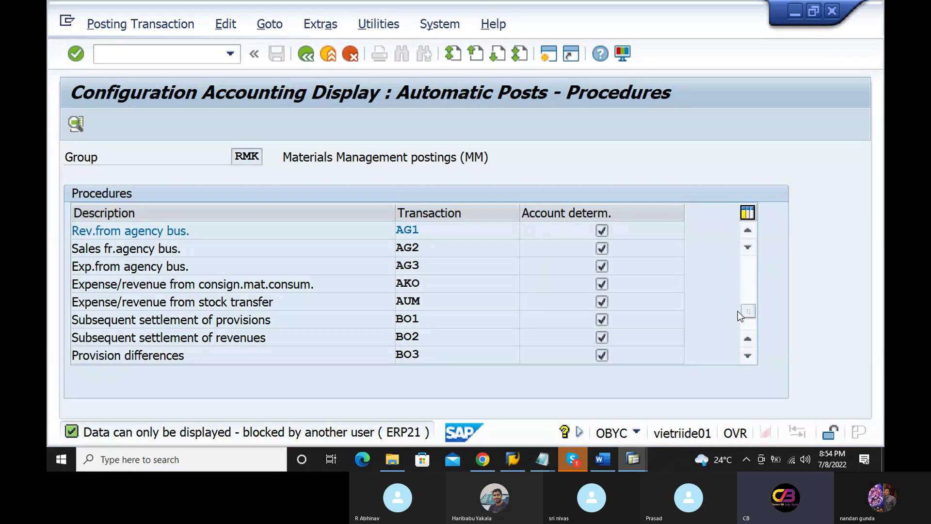
left_click(746, 233)
left_click(747, 234)
left_click(747, 234)
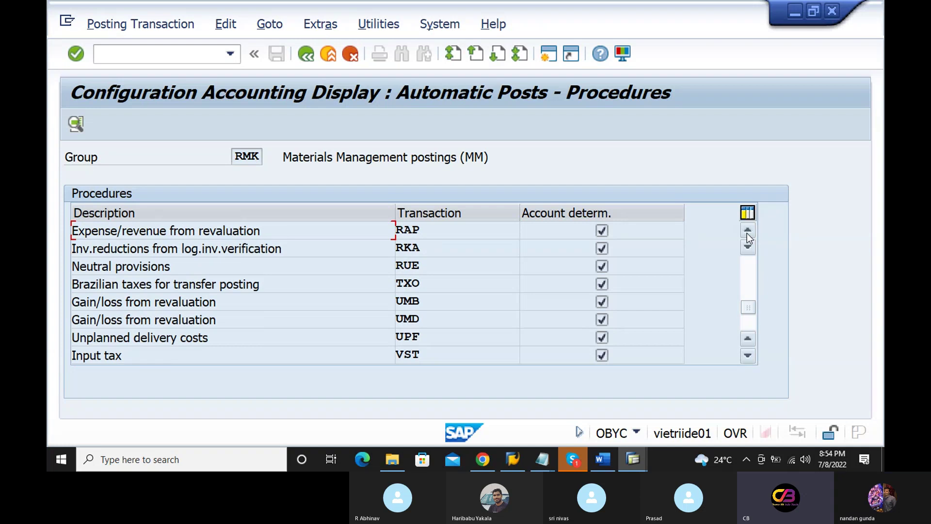
left_click(747, 234)
left_click(747, 234)
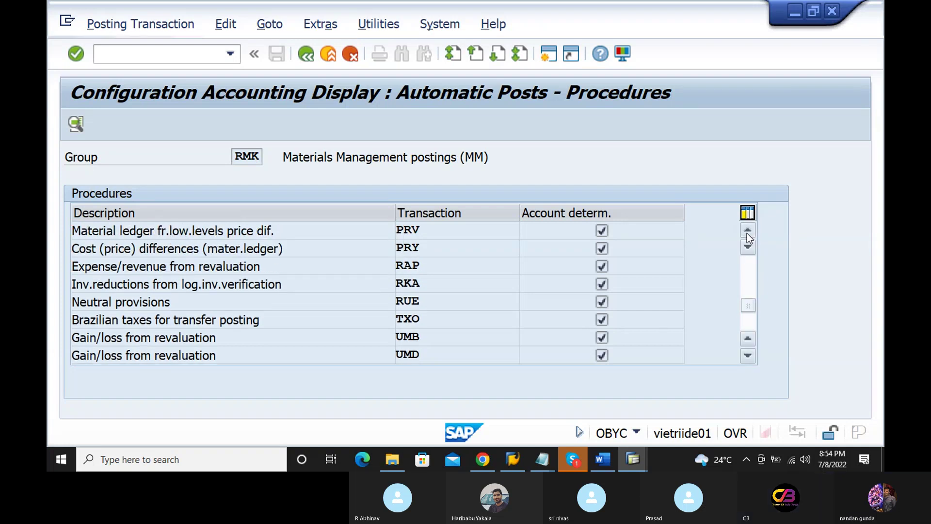
left_click(747, 234)
left_click(747, 233)
left_click(746, 234)
left_click(747, 233)
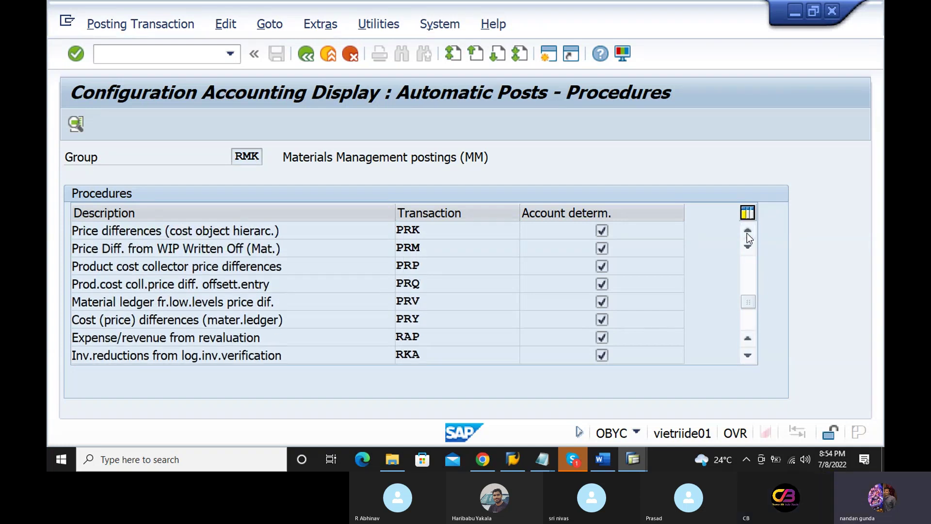
key("alt+Tab")
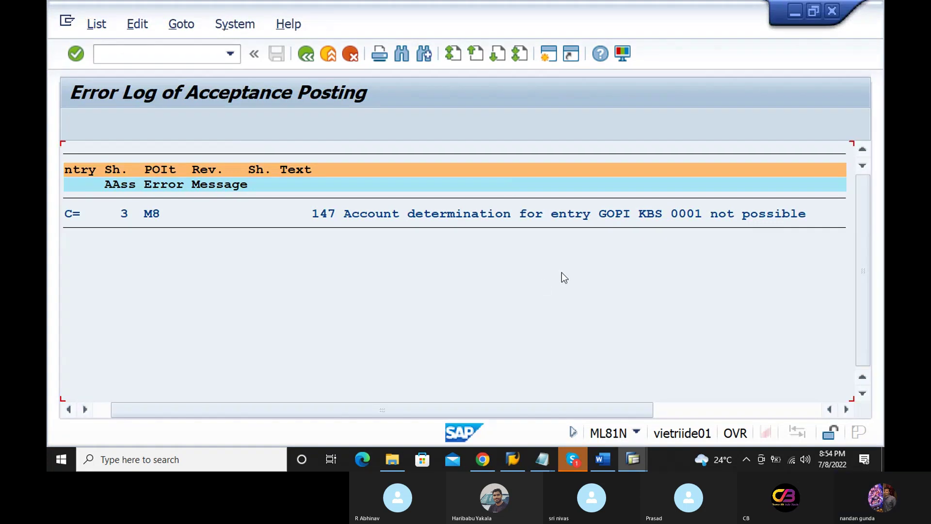
key("alt+Tab")
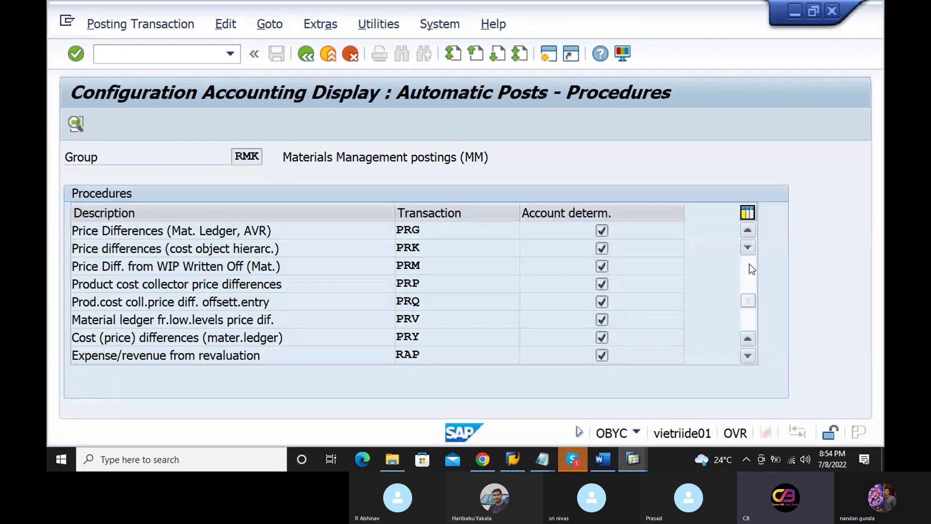
- Display the posting keys of the KBS account-assigned purchase order procedure, and return to the procedures list
left_click(749, 264)
left_click(749, 264)
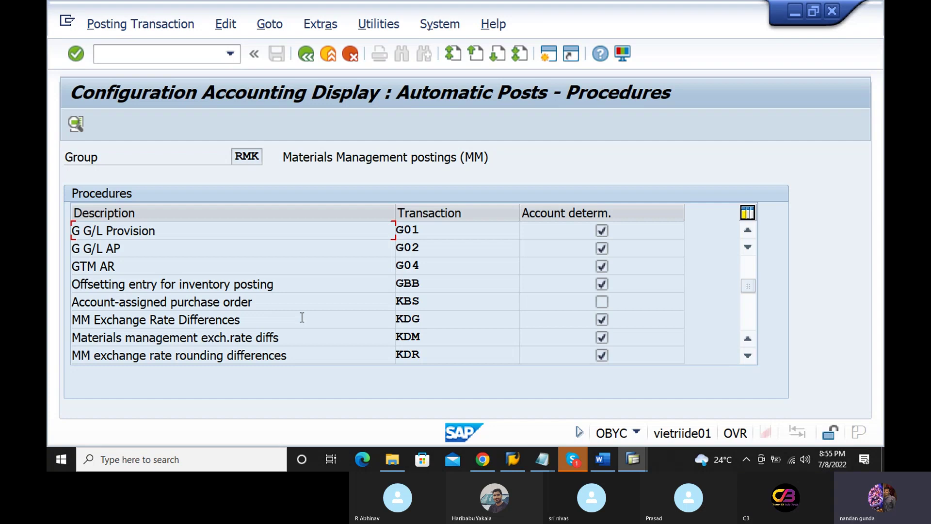
double_click(414, 301)
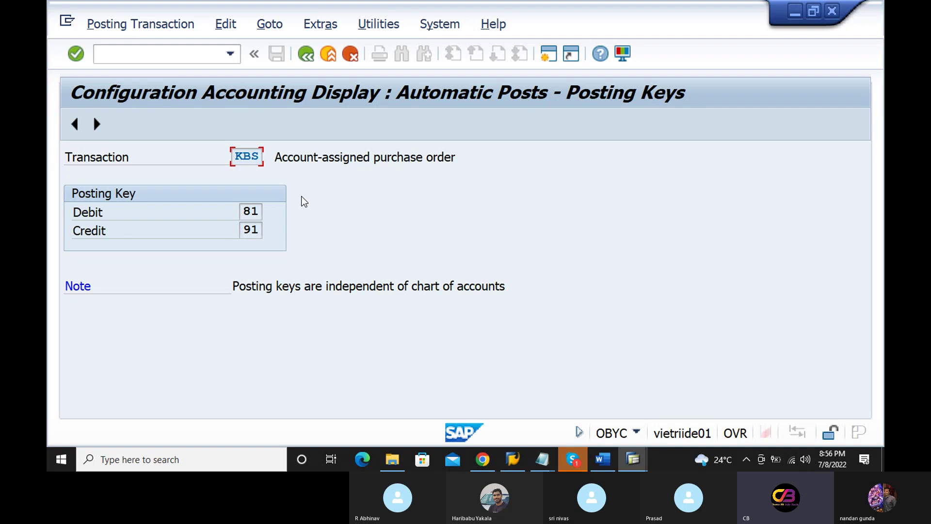
left_click(306, 54)
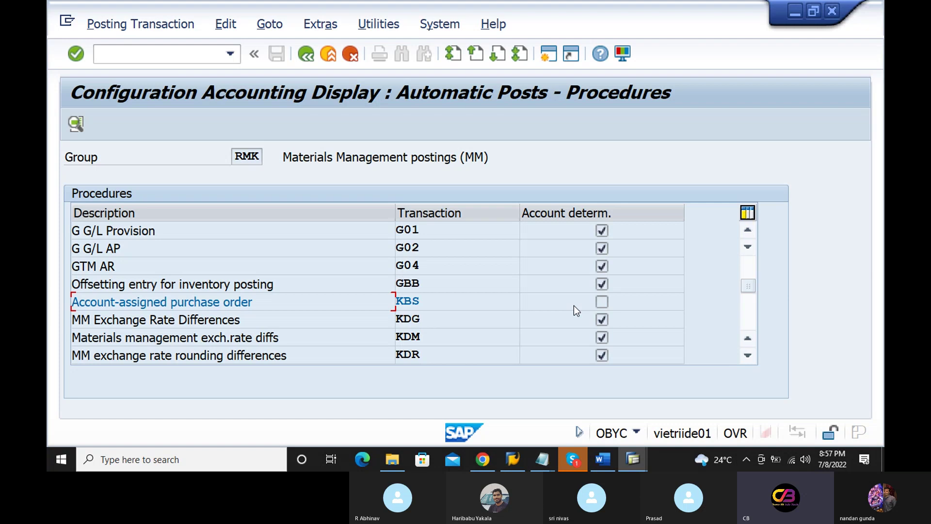
- Display the account assignments of the GBB offsetting entry for inventory posting procedure for the proposed chart of accounts
left_click(427, 284)
double_click(425, 282)
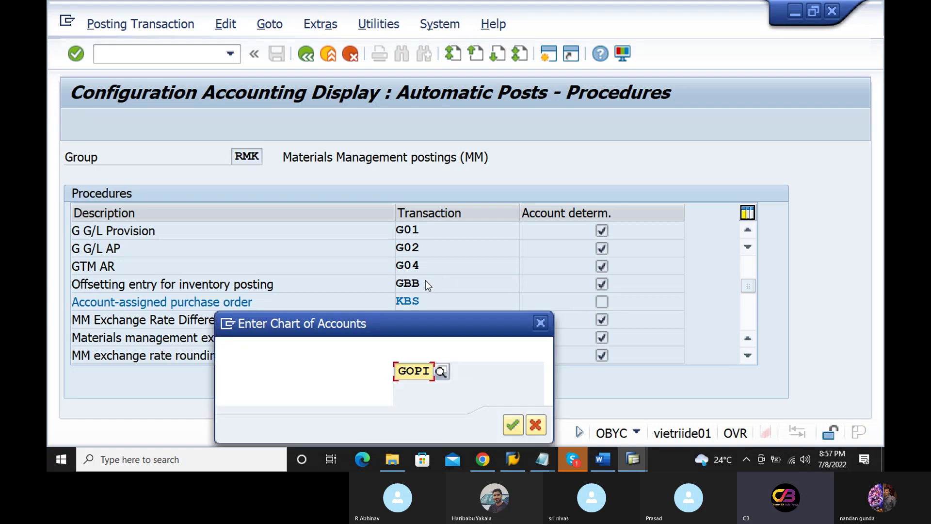
left_click(514, 426)
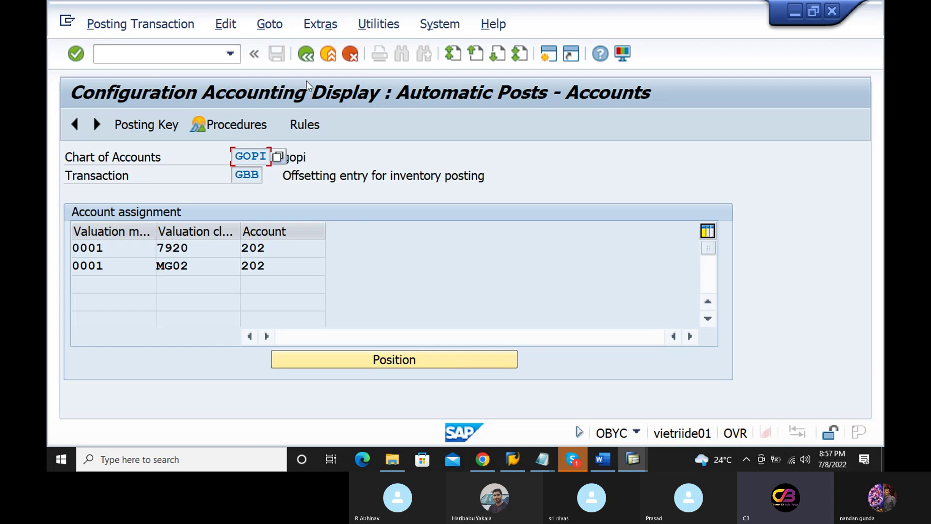
- Return to the error log session, leave the log and save the entry sheet without acceptance
left_click(638, 458)
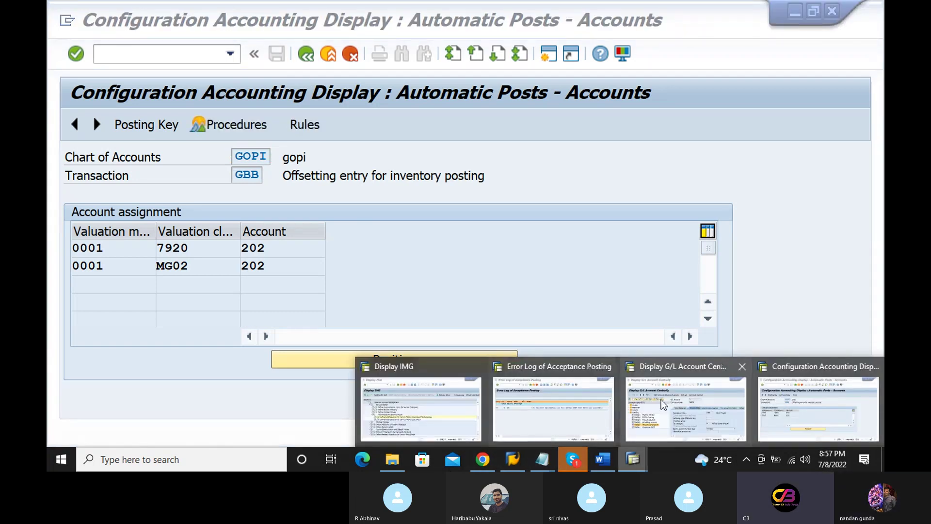
left_click(566, 395)
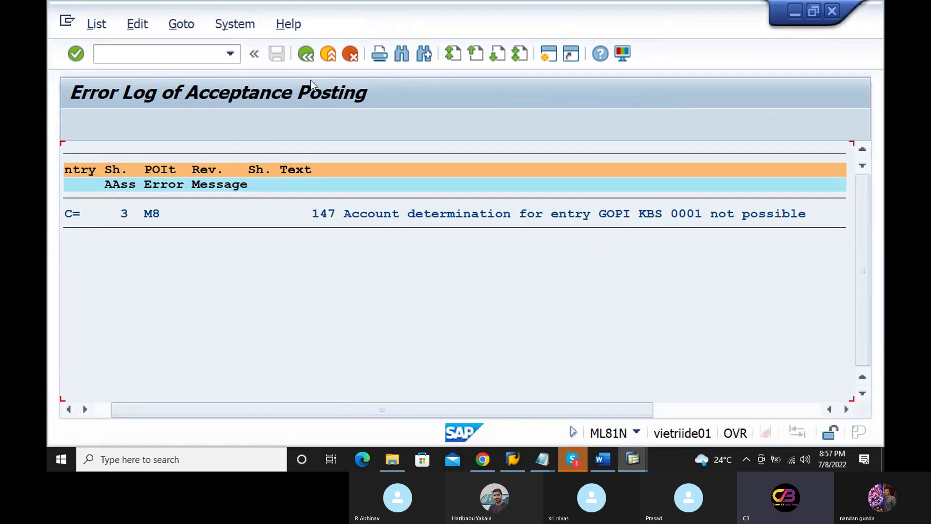
left_click(306, 55)
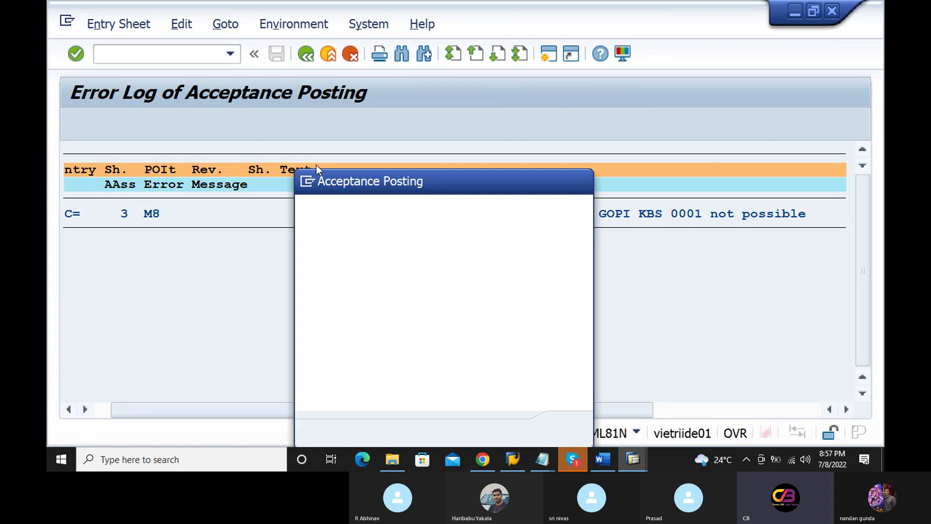
left_click(397, 342)
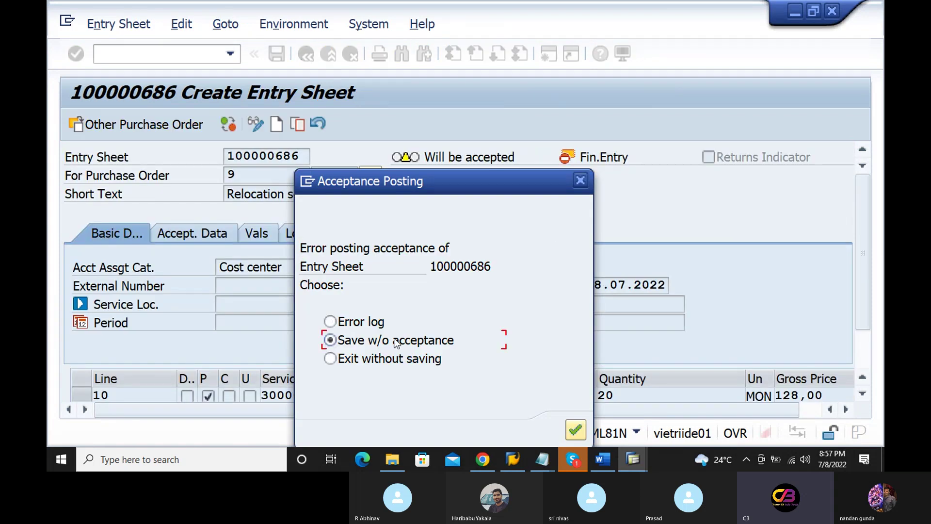
left_click(575, 429)
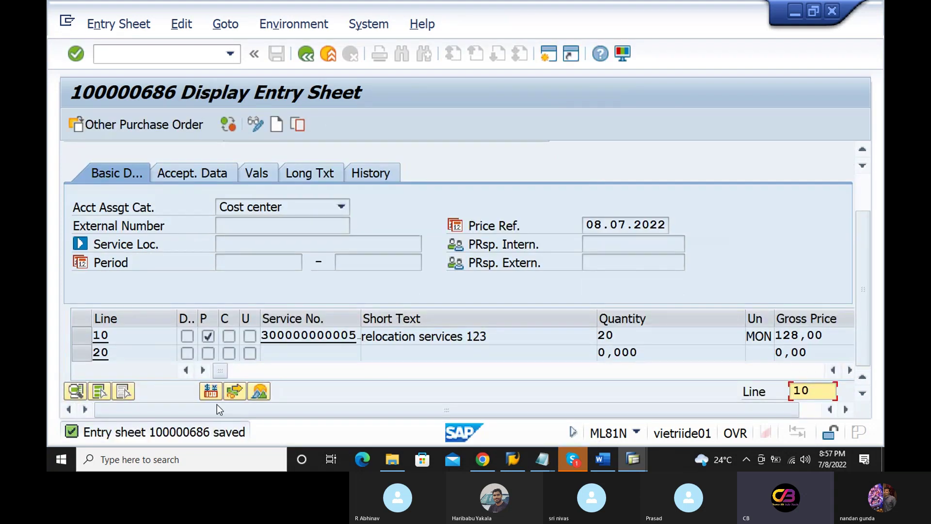
- Open the long text of the save message, copy the entry sheet number from it, and close the text
left_click(195, 431)
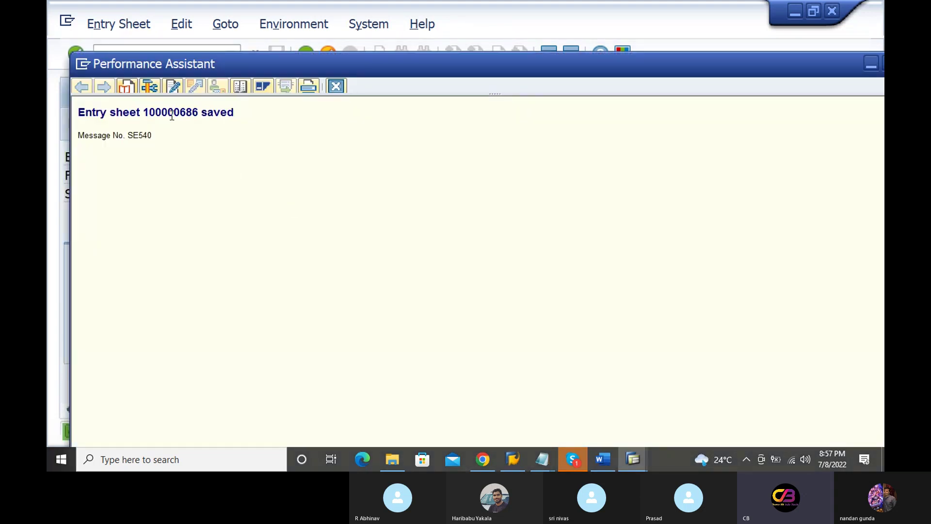
double_click(172, 114)
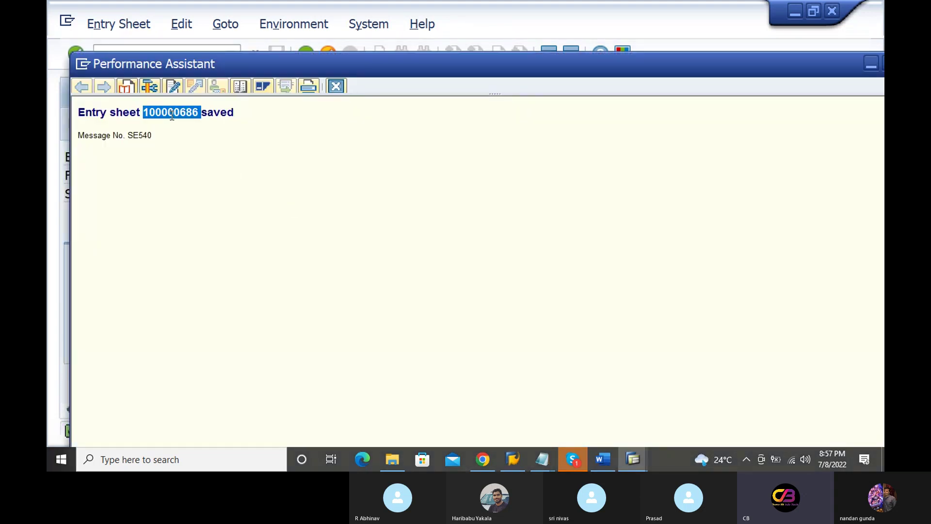
left_click(335, 88)
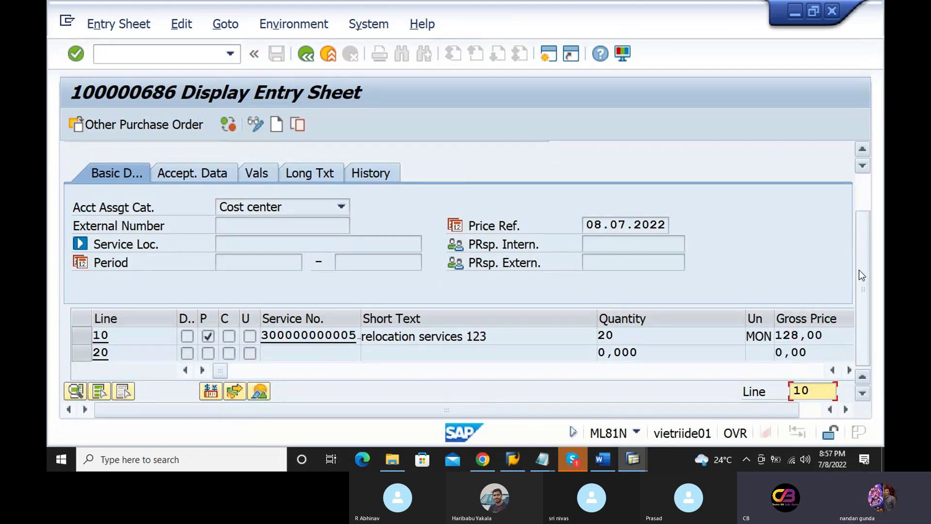
- Switch the saved entry sheet to change mode, and leave the transaction with /n for the SAP Easy Access screen
left_click_drag(862, 269, 838, 188)
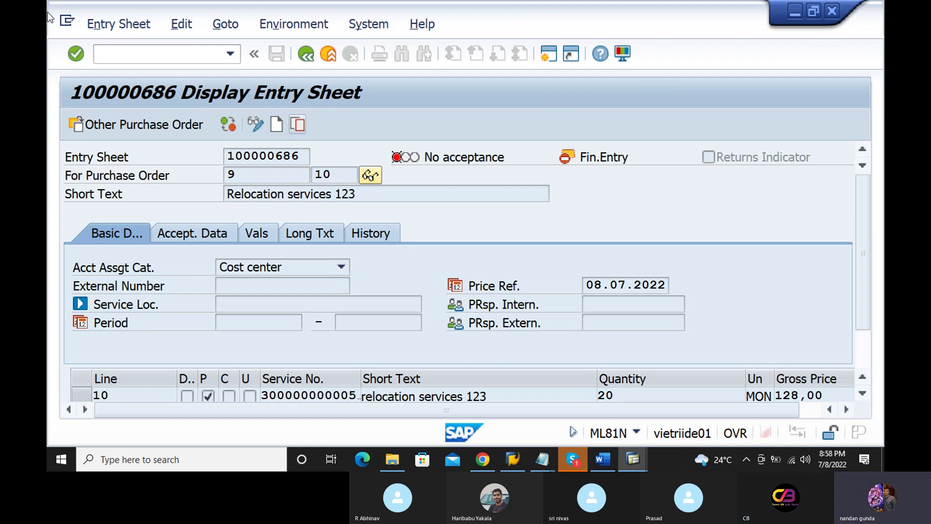
left_click(115, 25)
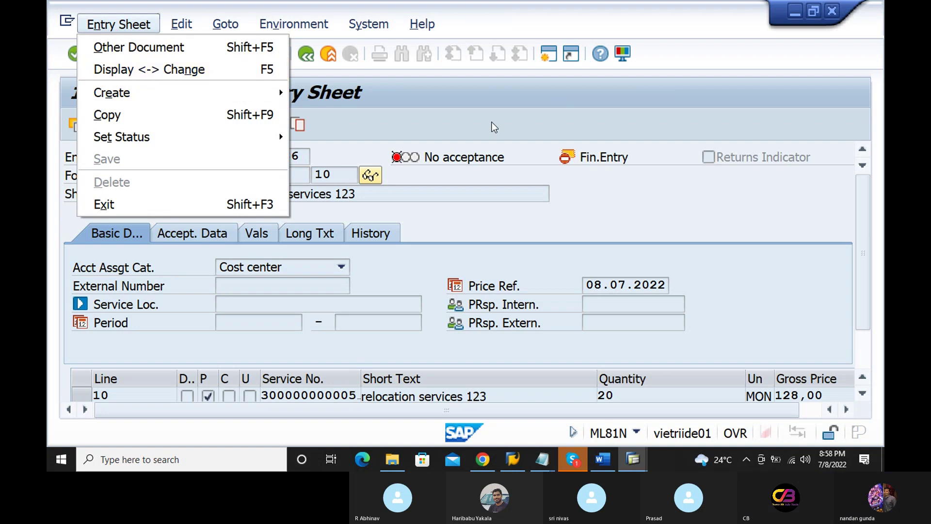
left_click(188, 70)
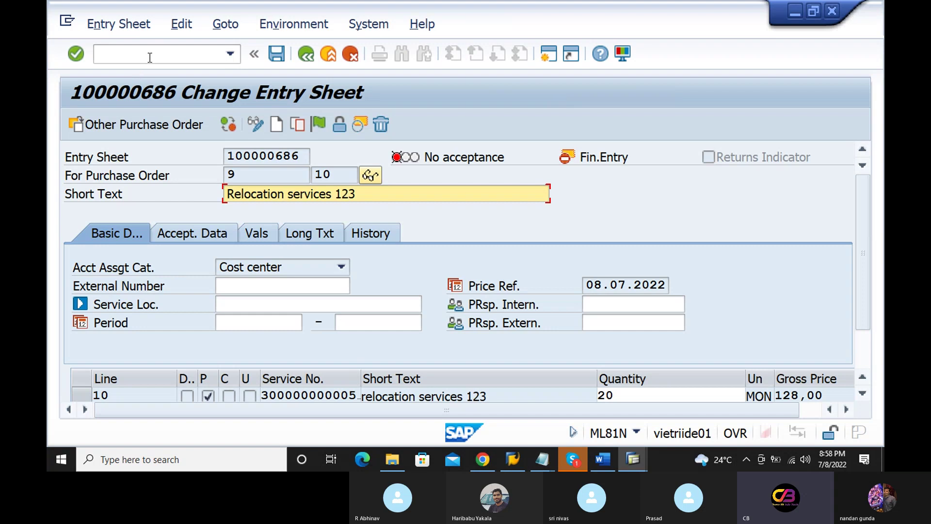
left_click(152, 56)
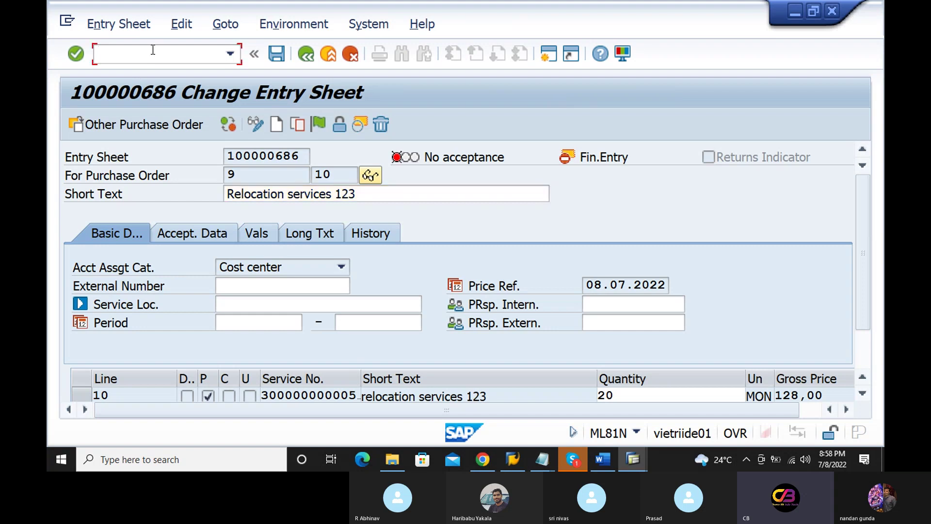
type("/n")
key("Return")
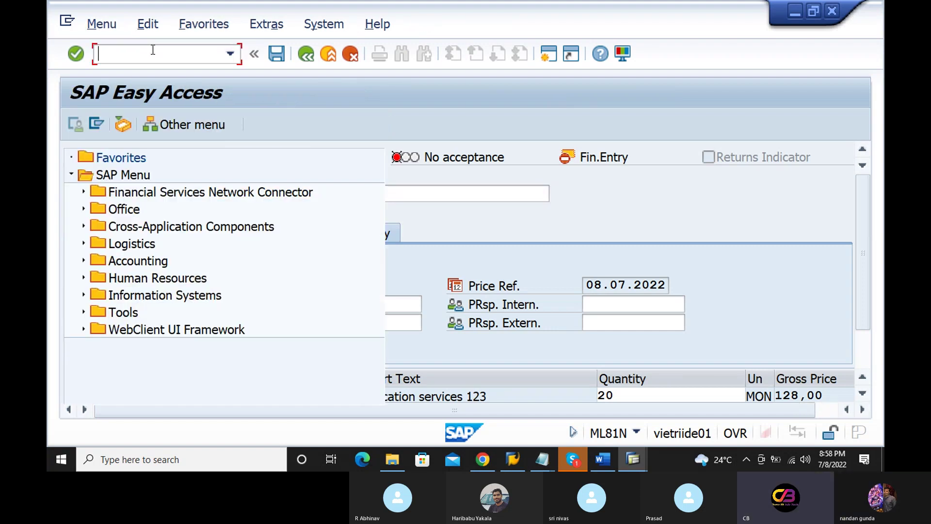
- Switch to the New Text Document in Notepad, add the line "service entry sheet:100000686" below the purchase orders, and return to SAP
mouse_move(542, 458)
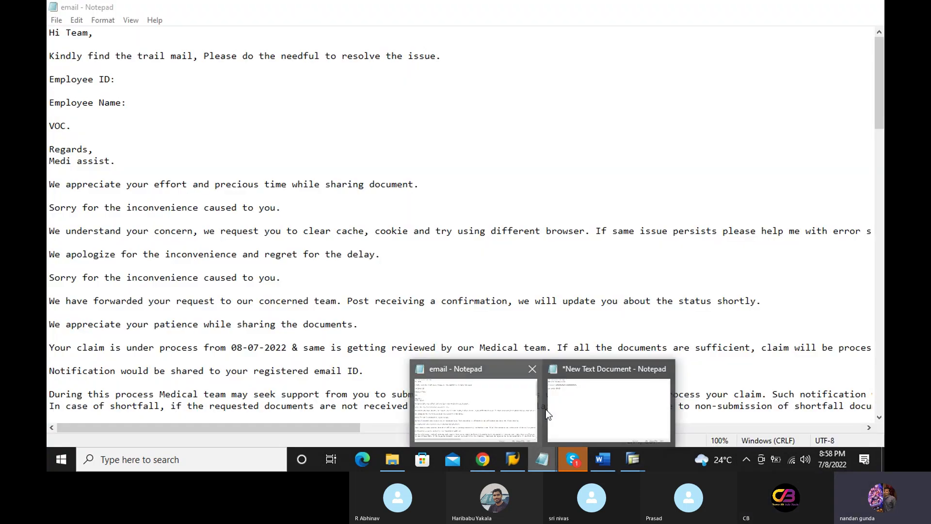
left_click(545, 409)
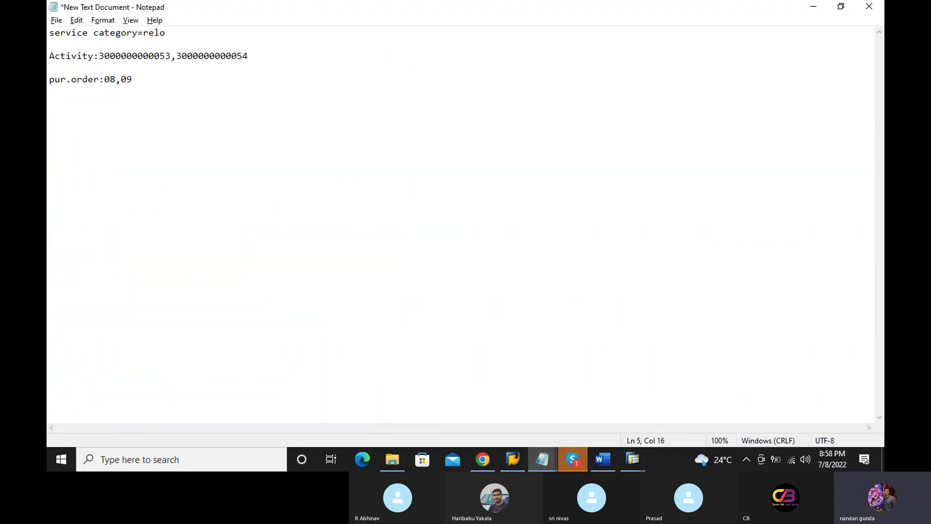
key("Return")
key("Return")
type("servic")
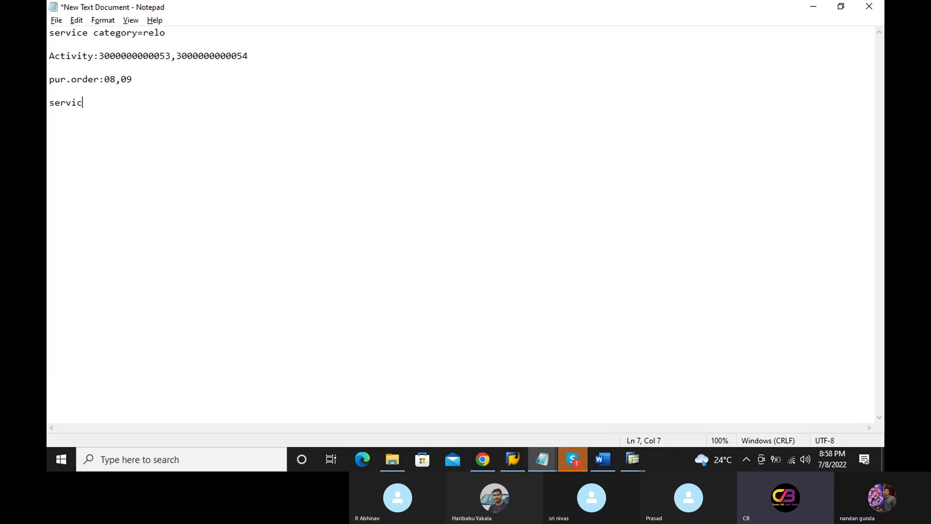
type("e entry sheet:100000606")
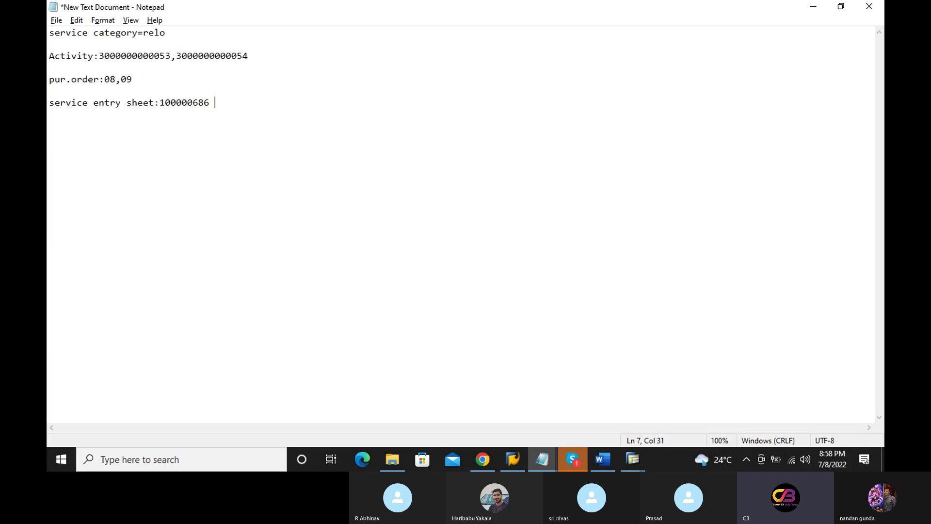
key("alt+Tab")
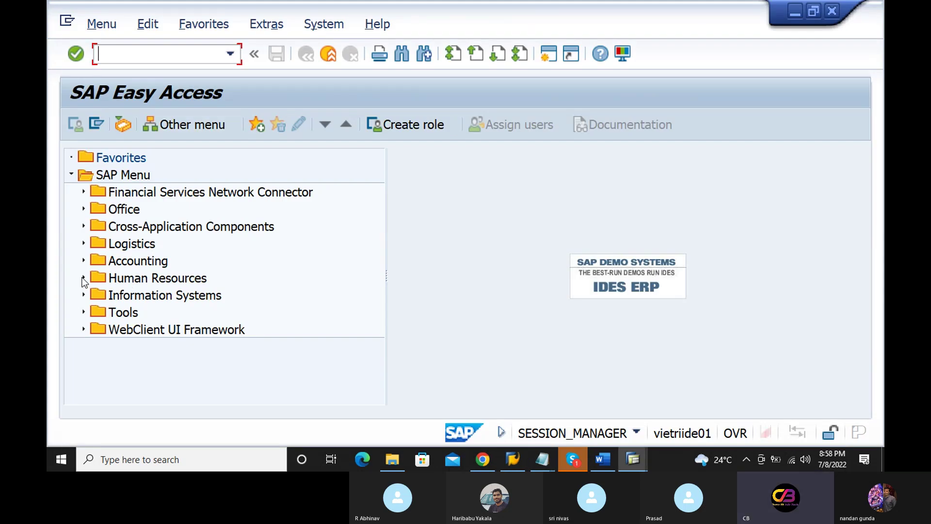
- Expand the Service Entry Sheet folder under Logistics, Materials Management and look through its entries
left_click(84, 243)
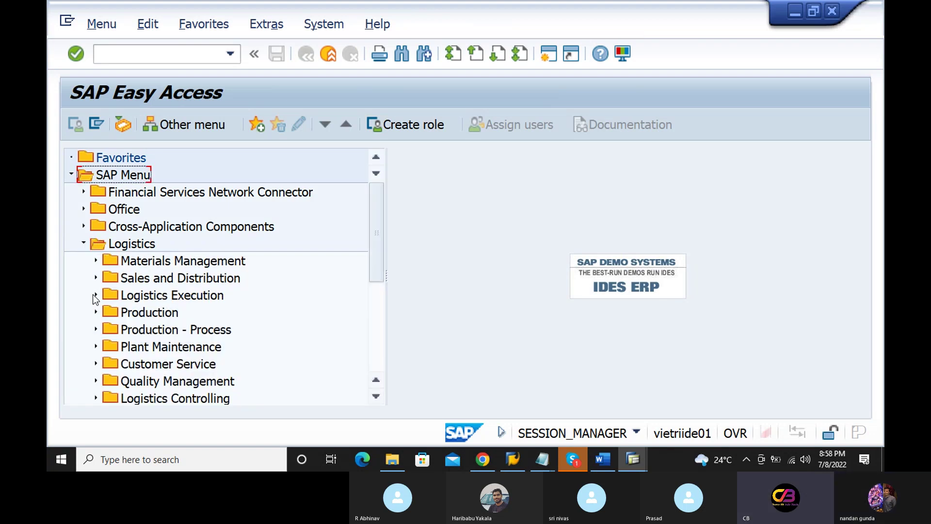
left_click(96, 261)
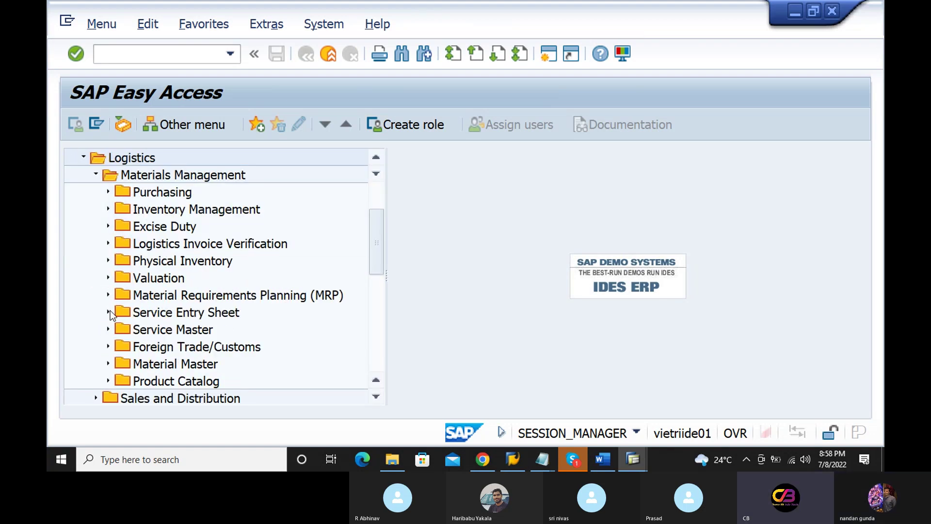
left_click(107, 311)
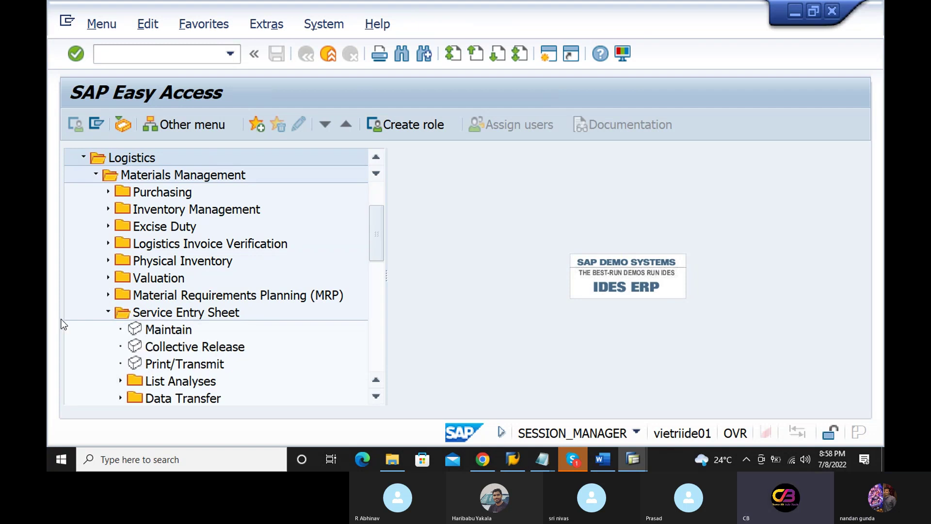
left_click_drag(379, 249, 379, 272)
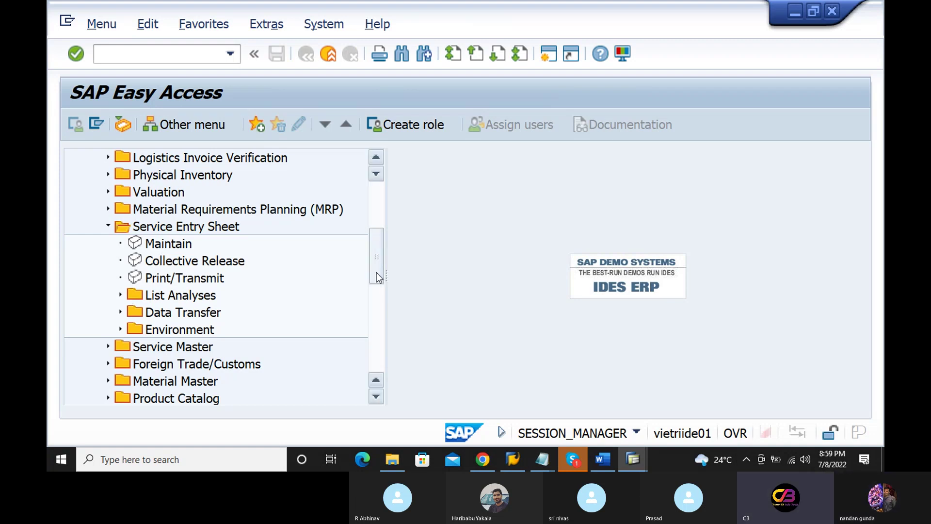
left_click_drag(377, 272, 394, 214)
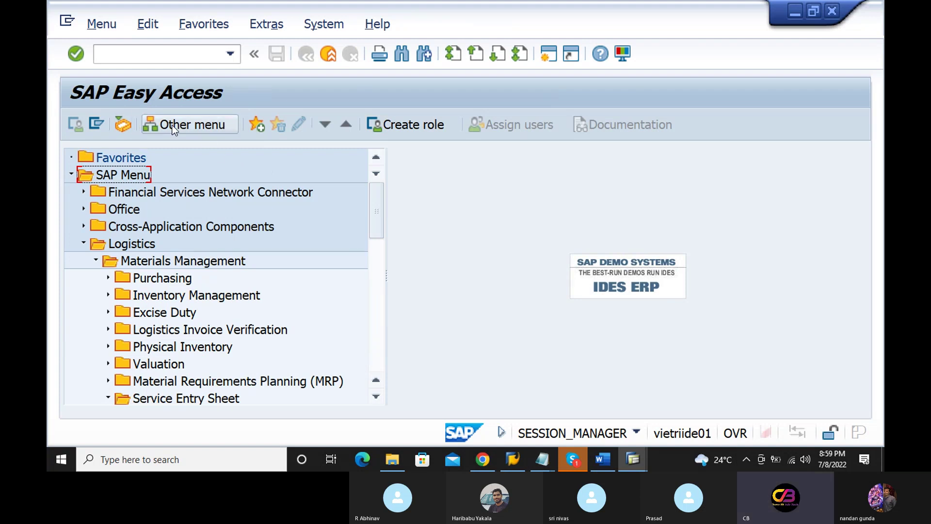
- Turn on Display Technical Names in the SAP Easy Access settings
left_click(268, 25)
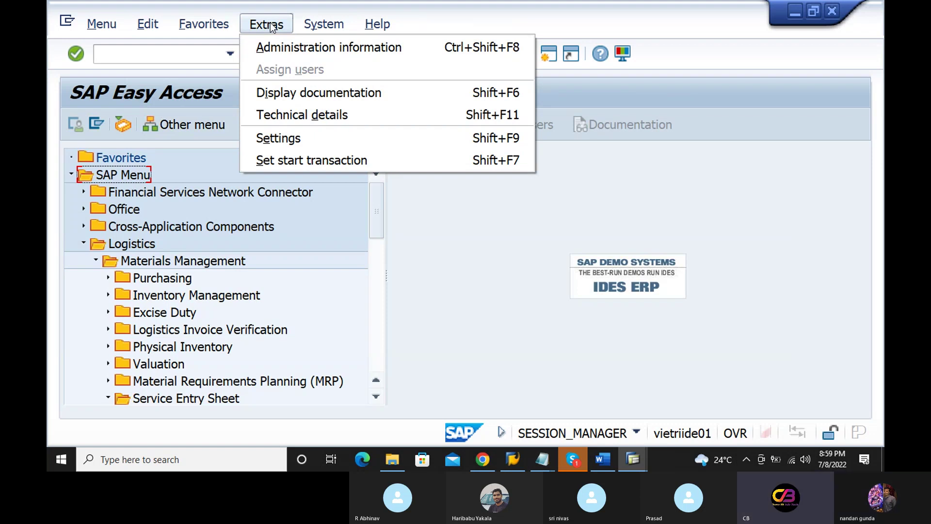
left_click(294, 118)
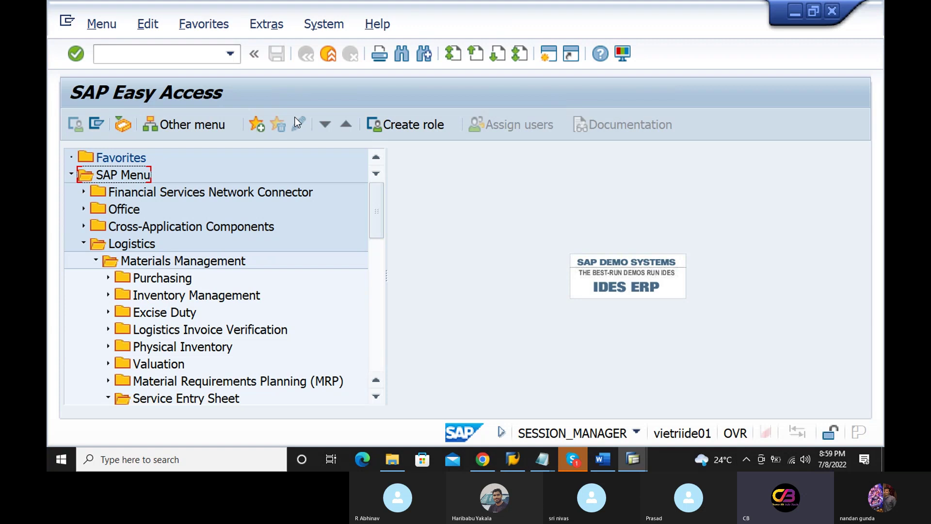
left_click(266, 24)
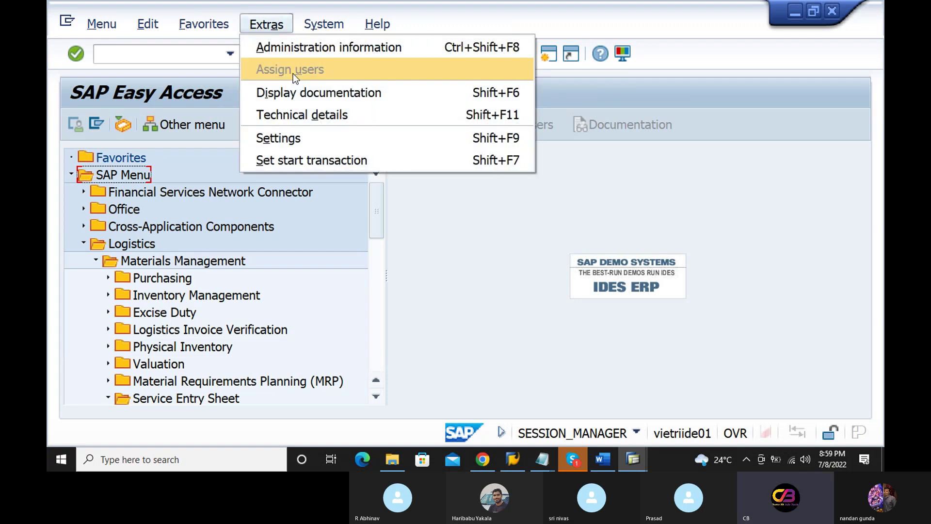
left_click(293, 140)
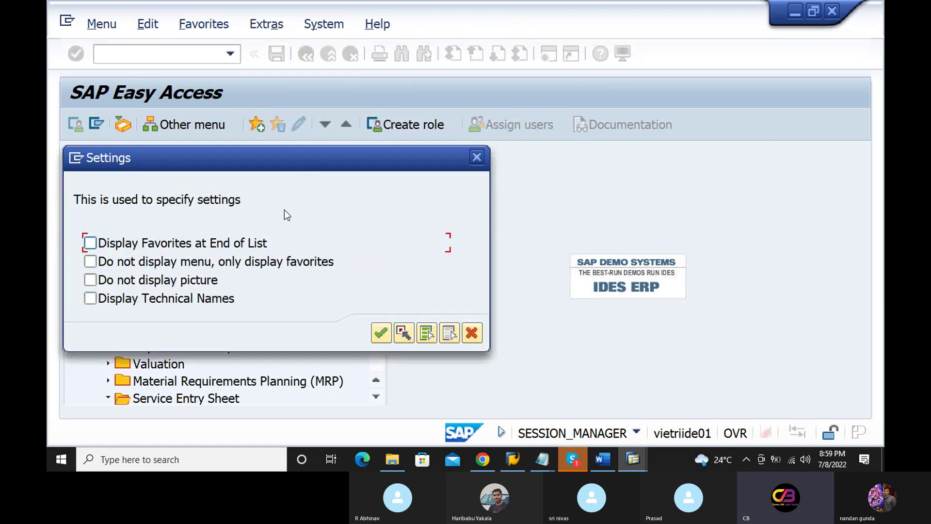
left_click(90, 299)
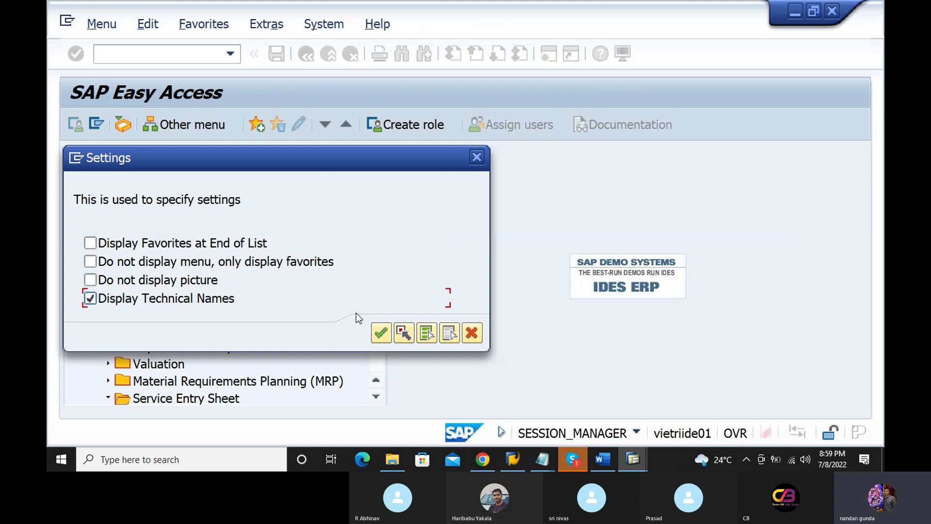
left_click(380, 333)
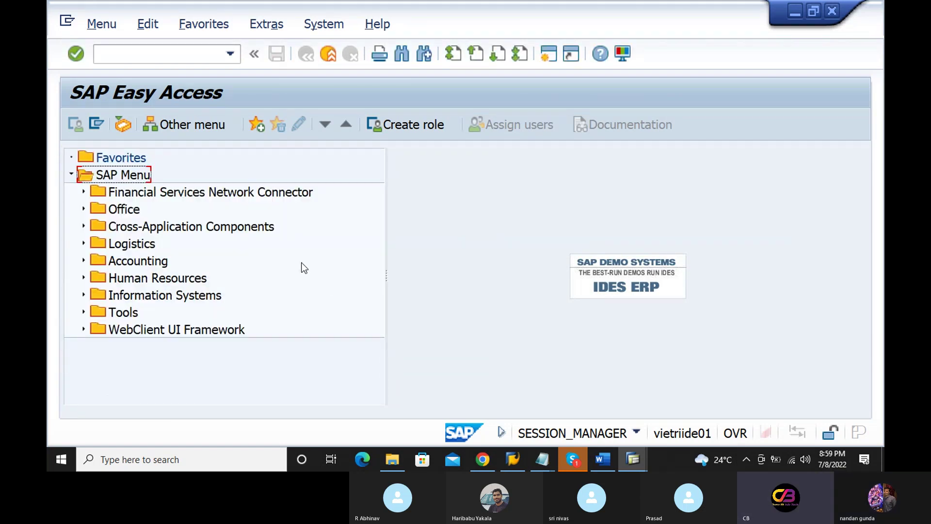
- Look through the Service Entry Sheet transaction codes under Logistics, Materials Management, including the List Analyses and Data Transfer subfolders
left_click(81, 246)
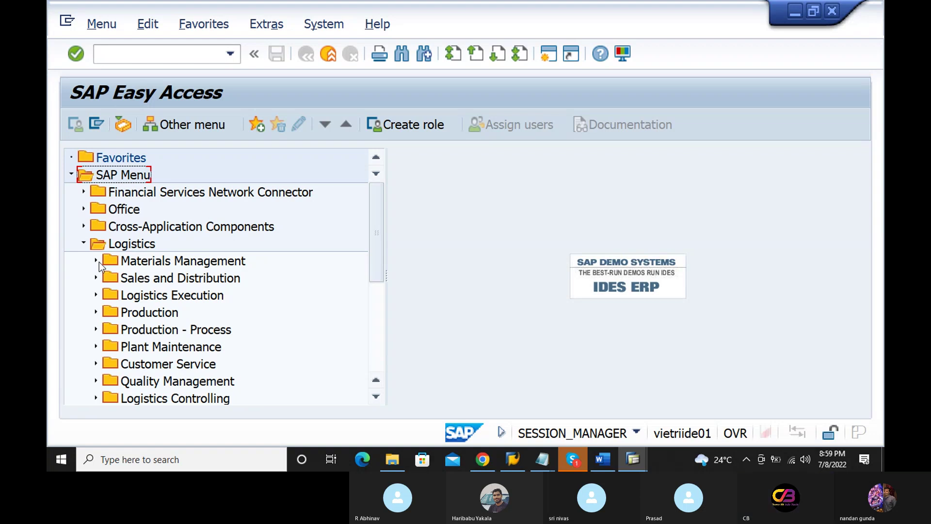
left_click(96, 261)
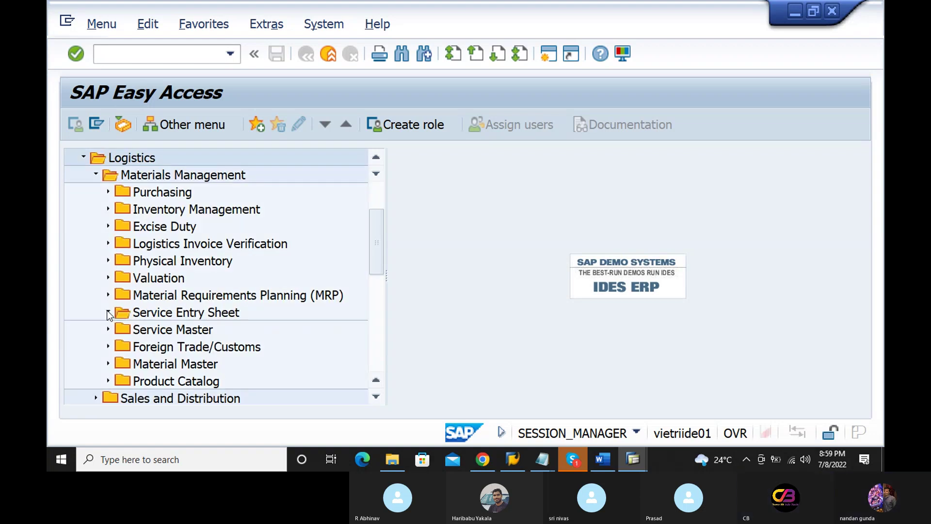
left_click(108, 313)
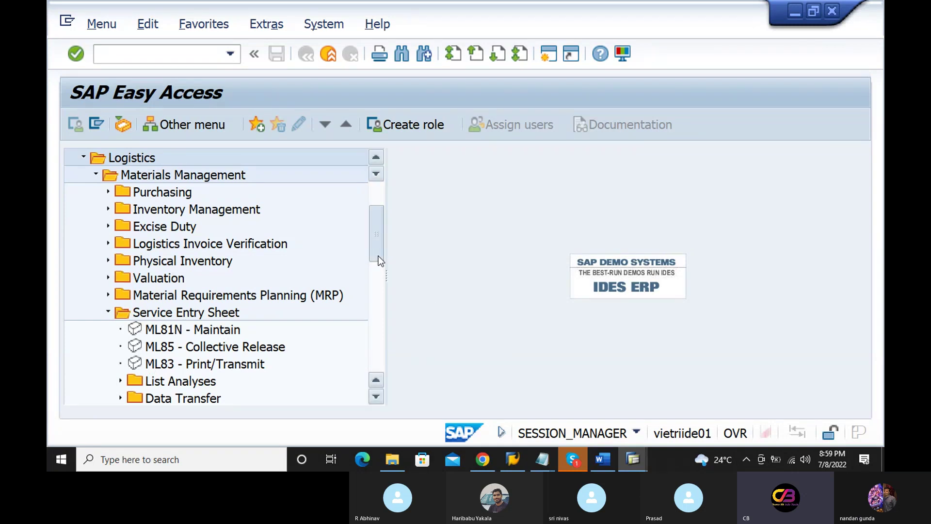
scroll(379, 260, "down", 2)
double_click(249, 261)
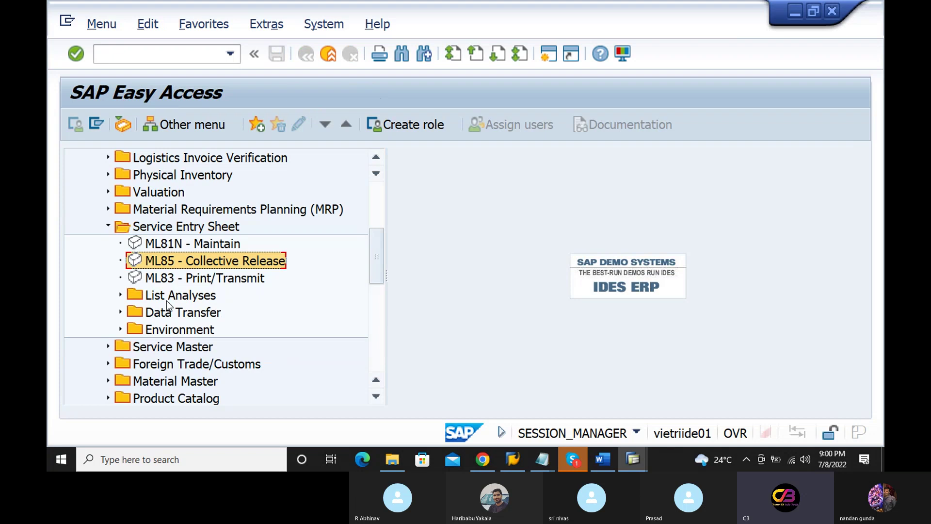
left_click(123, 296)
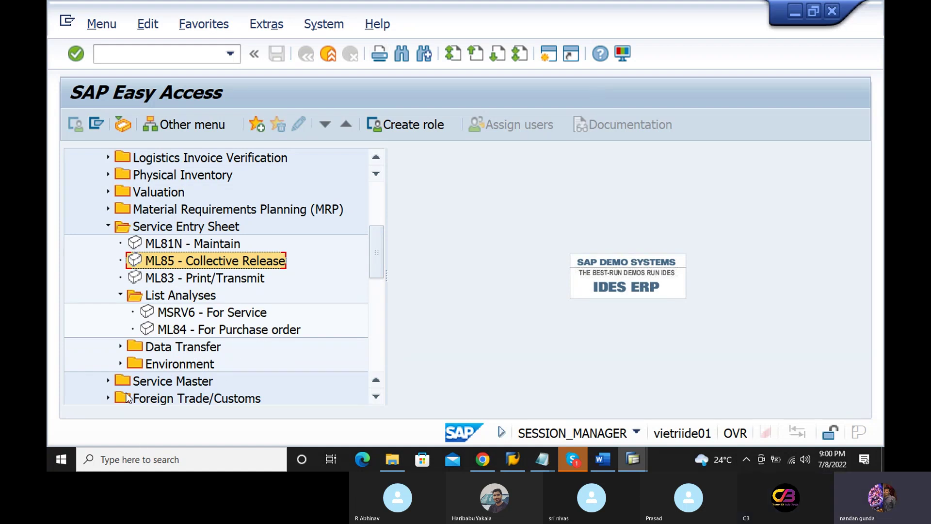
left_click(120, 347)
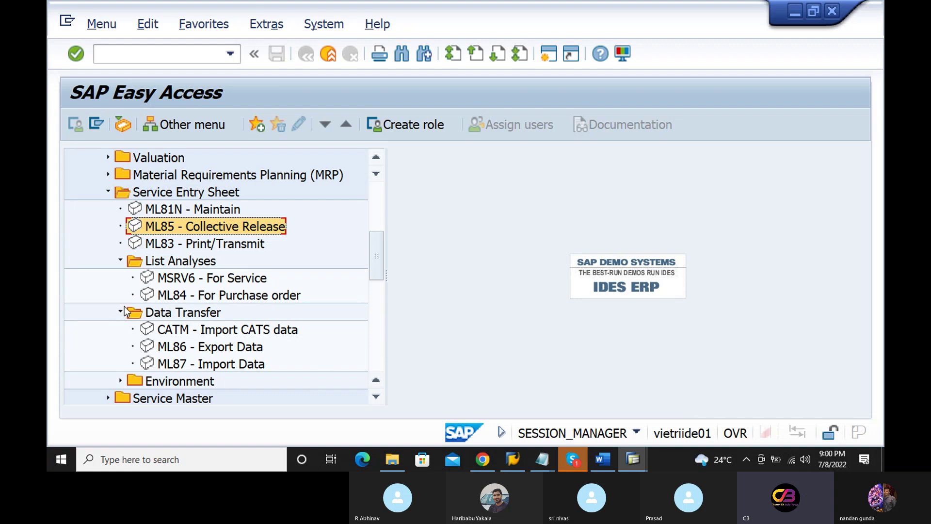
- Try to display material document 100000686 in transaction MB03, and clear the document number
left_click(144, 53)
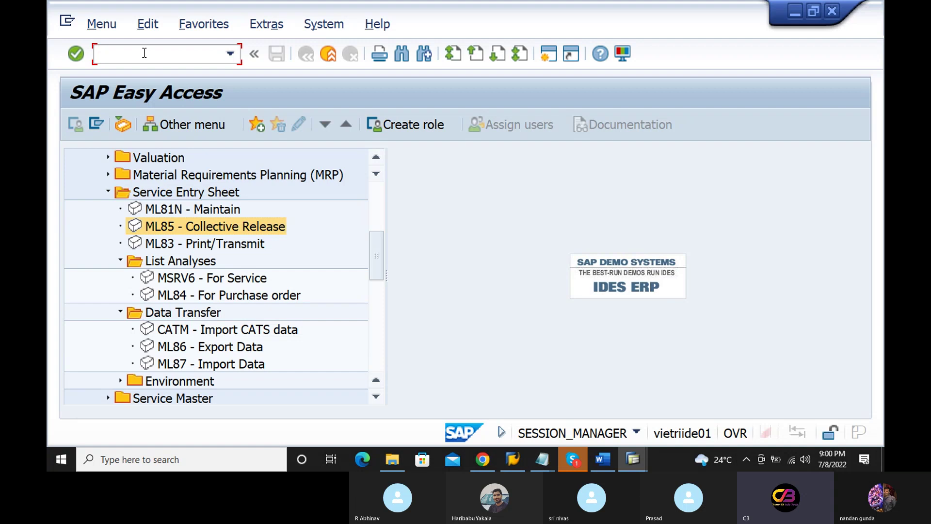
type("/nmb03")
key("Return")
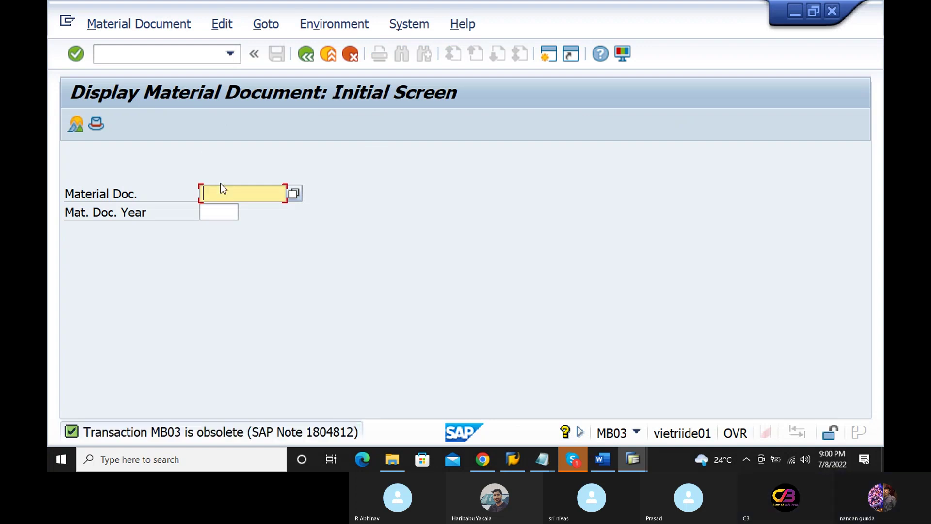
type("100000686")
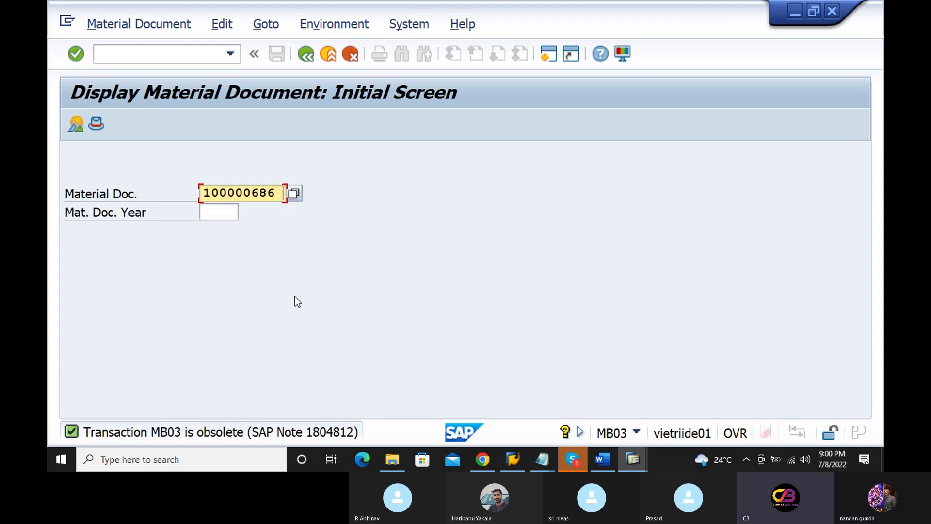
key("Return")
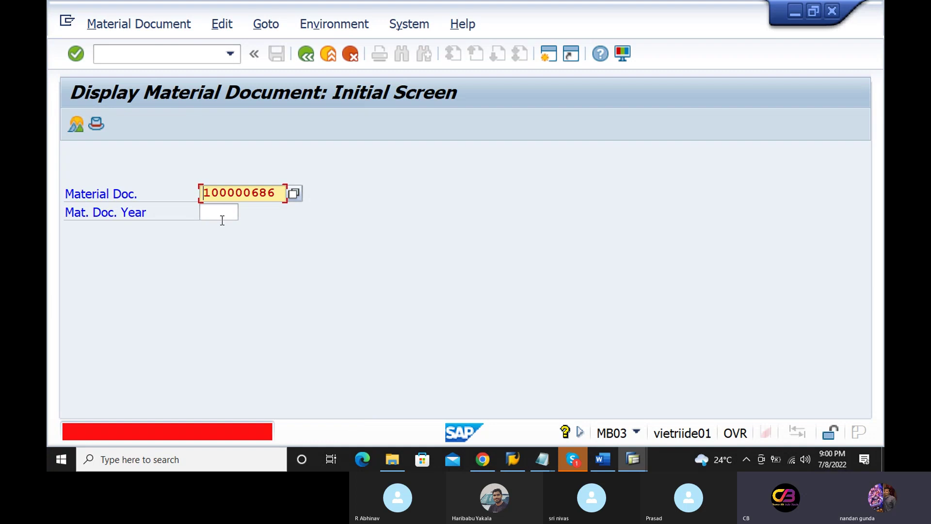
left_click(219, 215)
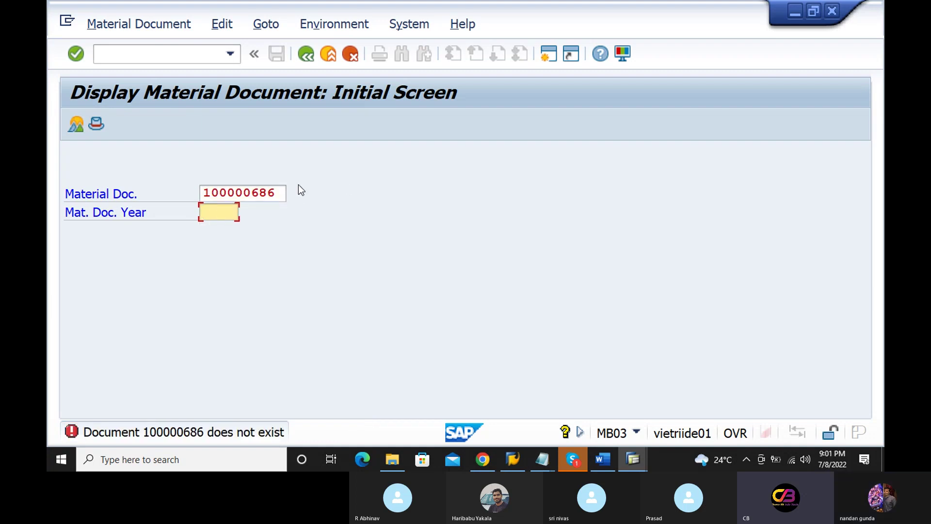
left_click_drag(287, 192, 207, 193)
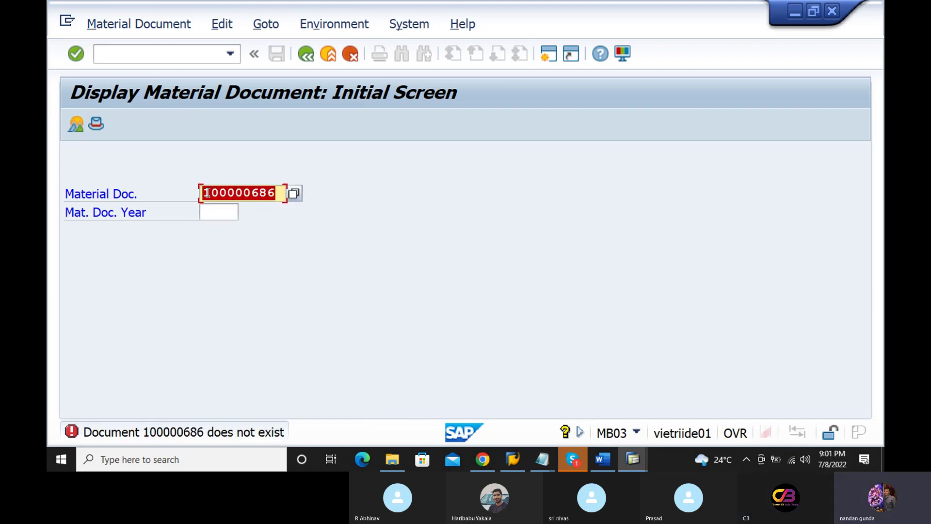
key("BackSpace")
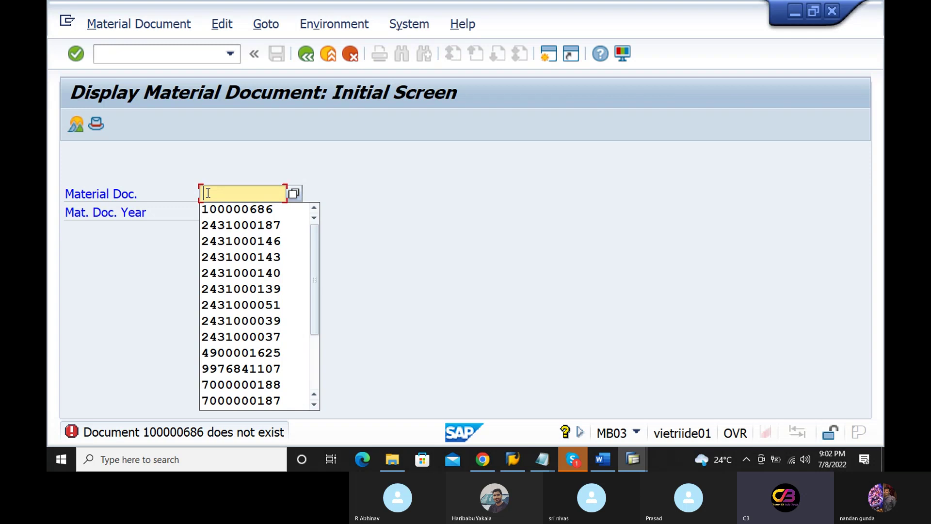
- Display standard purchase order 9 in transaction ME23N, with the header collapsed and the item details expanded
left_click(156, 52)
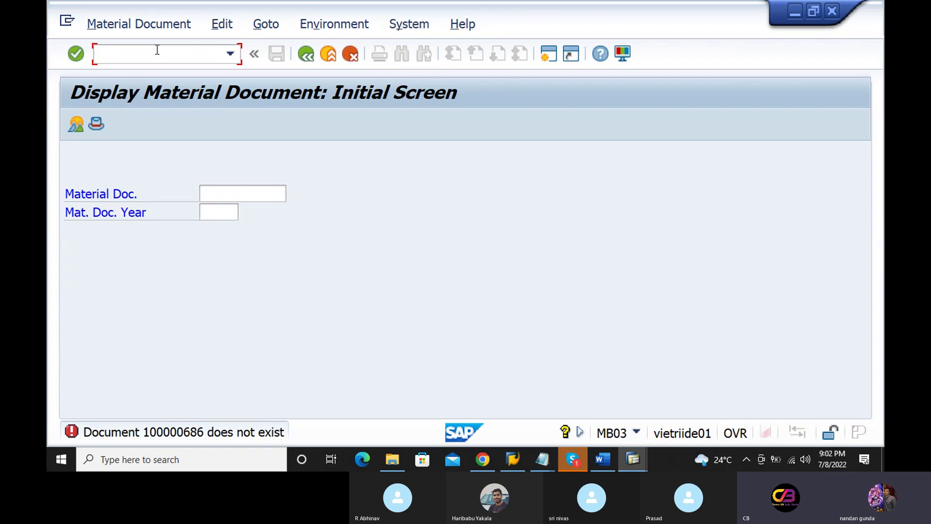
type("/nme23n")
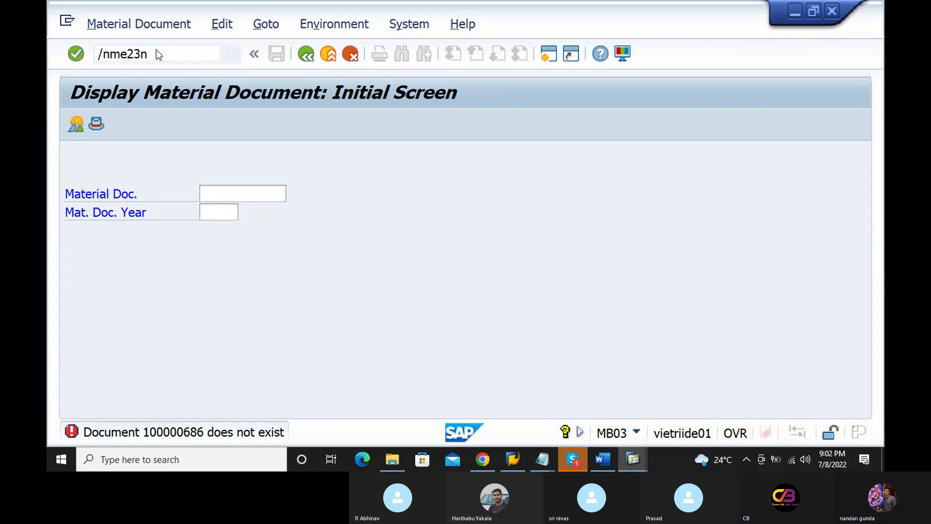
key("Return")
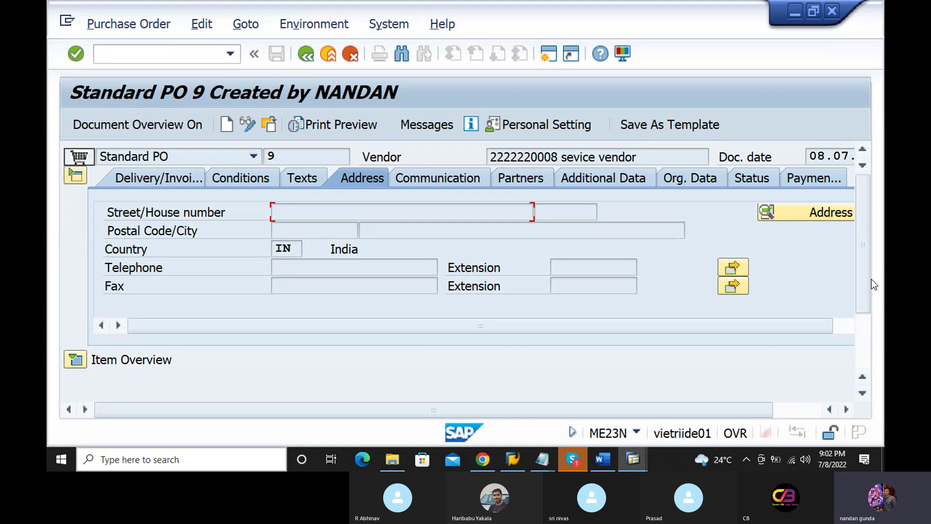
scroll(865, 307, "down", 3)
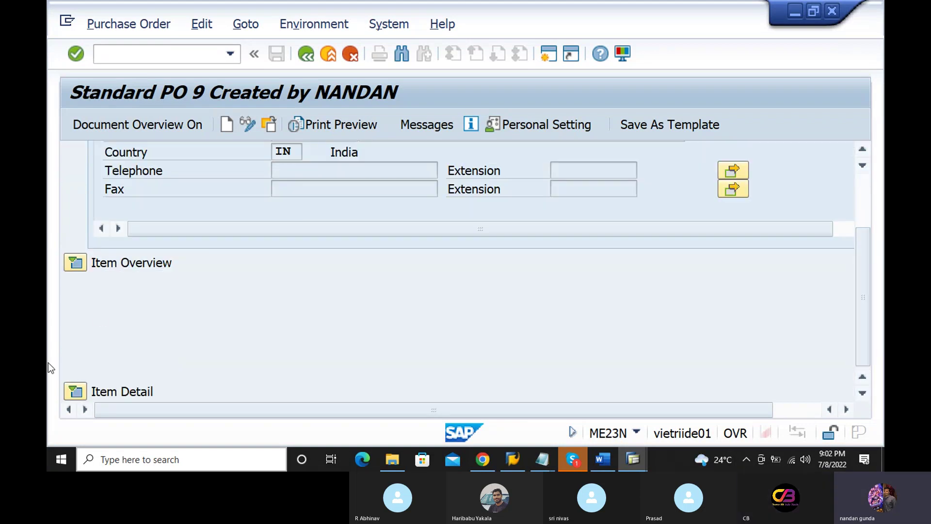
scroll(865, 328, "up", 3)
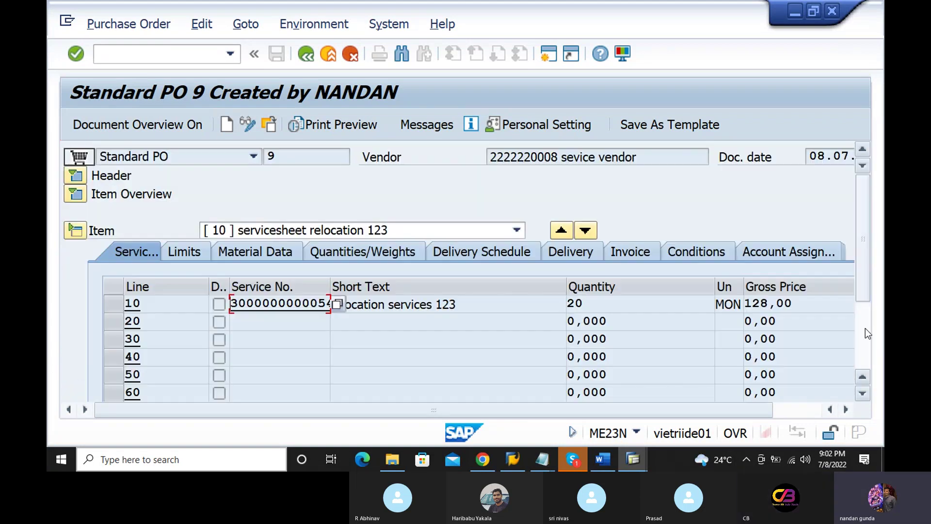
- Show the Purchase Order History of item 10, servicesheet relocation 123
left_click_drag(720, 408, 796, 409)
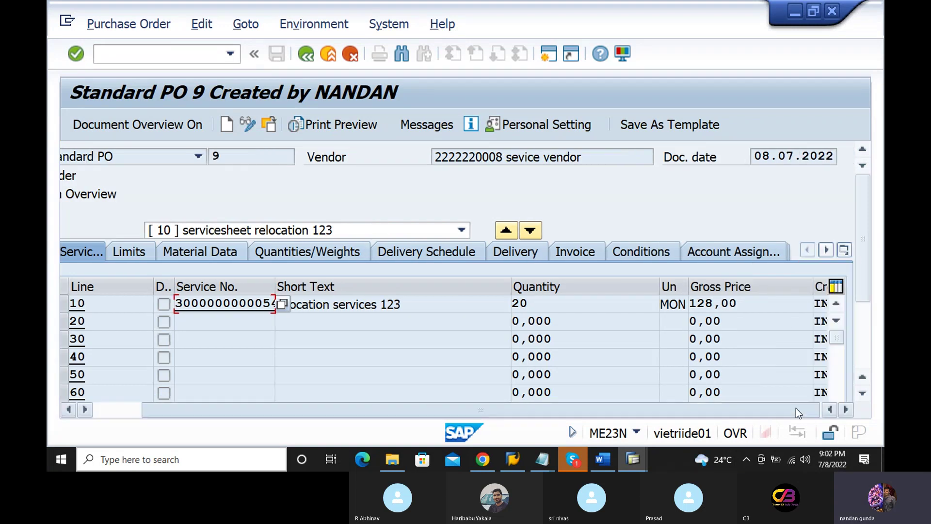
left_click(828, 253)
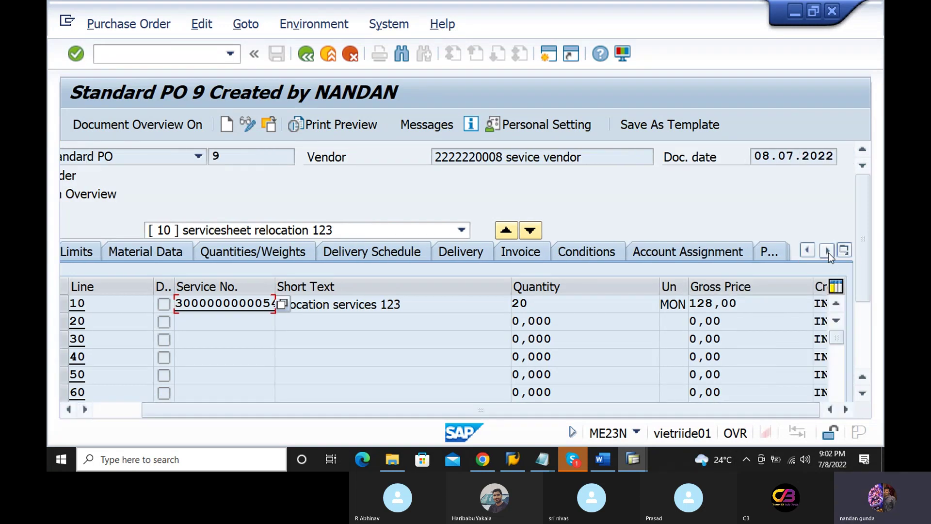
left_click(828, 252)
left_click(828, 252)
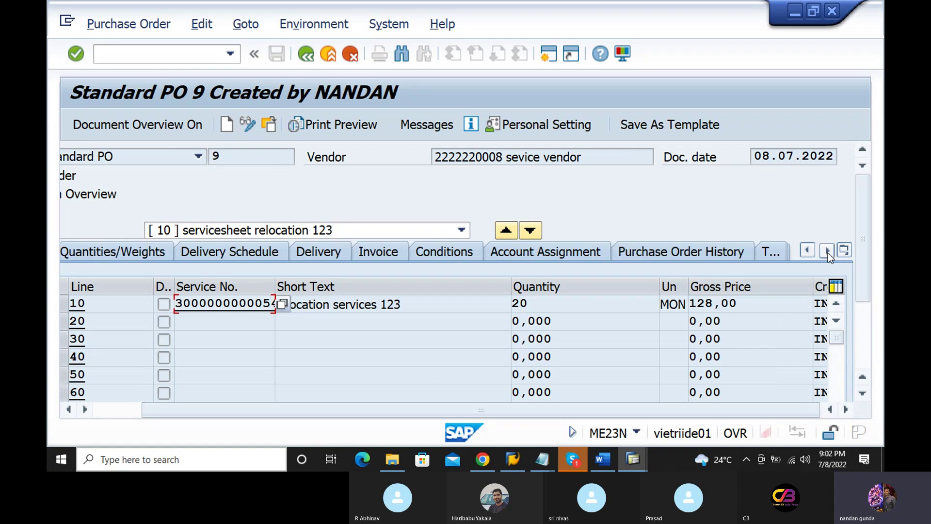
left_click(720, 254)
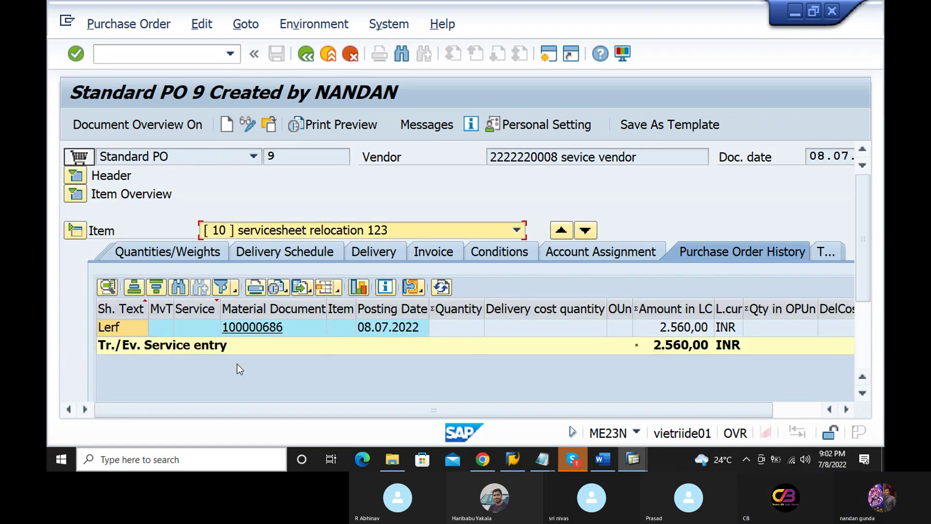
- Display service entry sheet 100000686 from the purchase order history, and return through the purchase order to SAP Easy Access
left_click(242, 327)
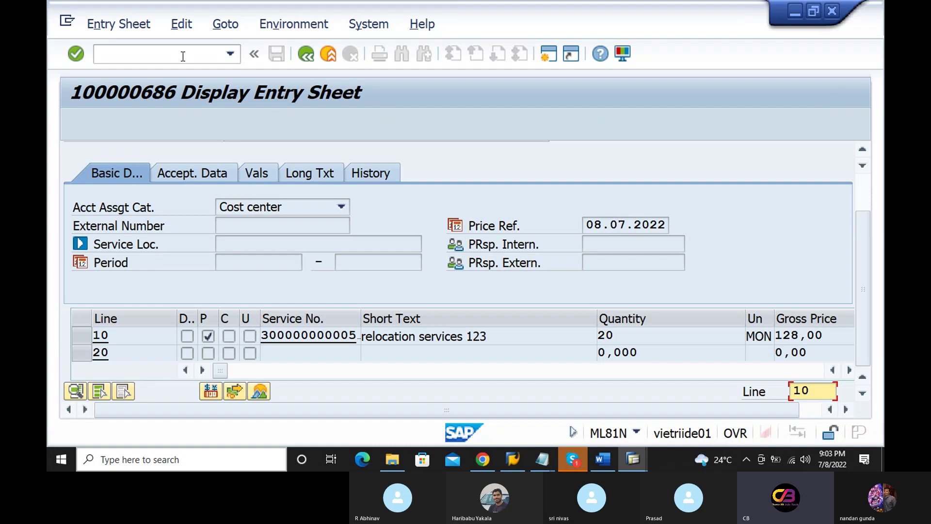
left_click(300, 62)
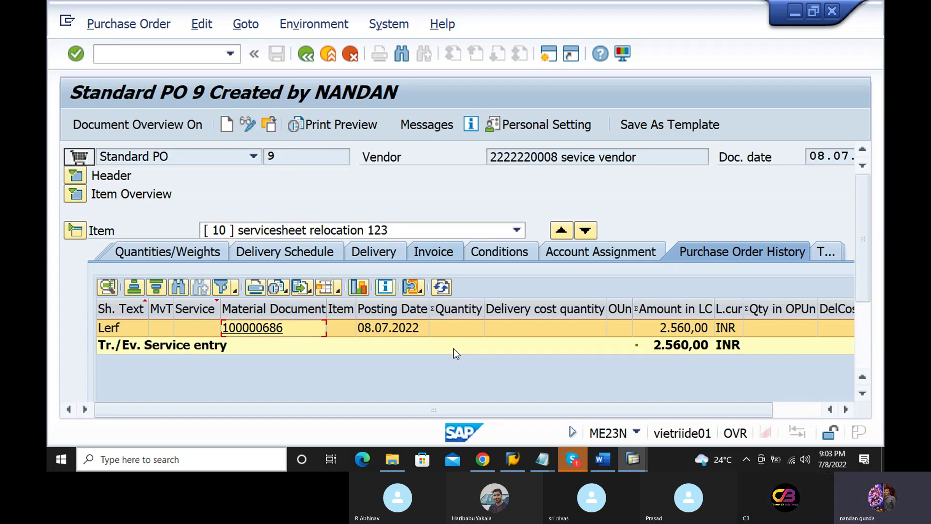
key("F2")
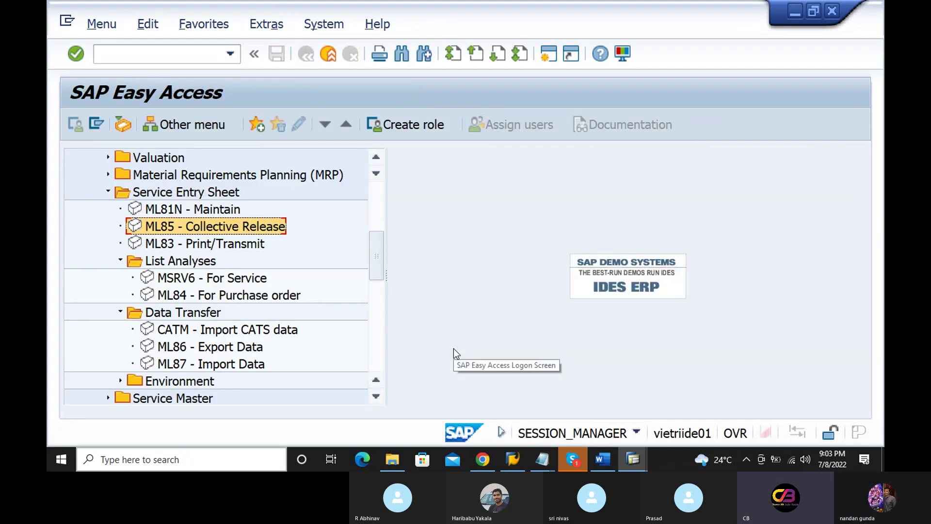